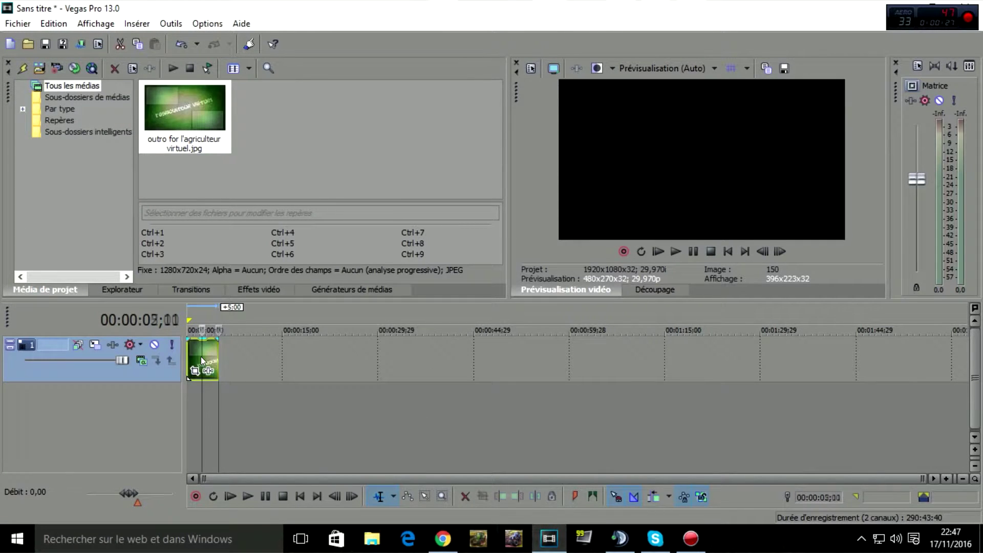
# - Insert a new empty video track above the outro image track
pyautogui.click(201, 357)
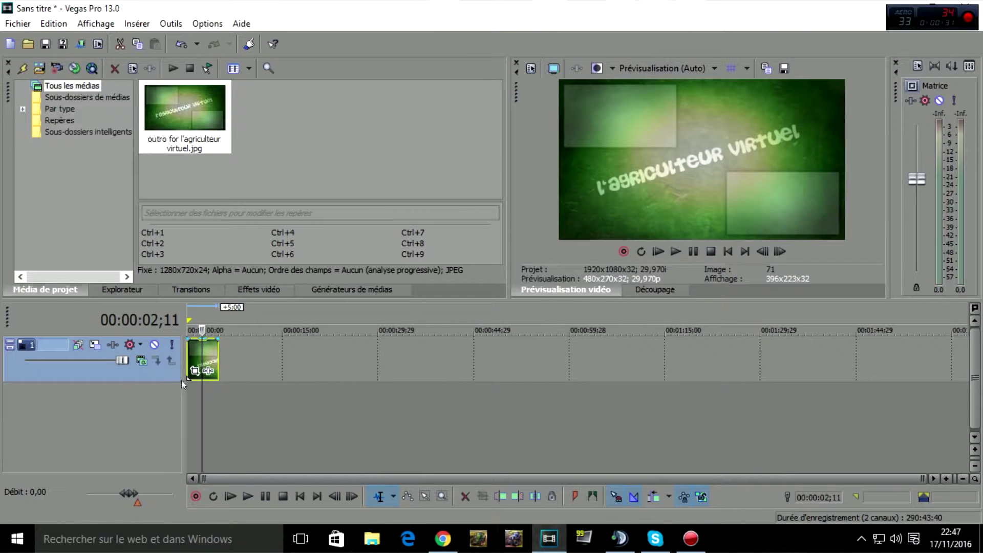
pyautogui.rightClick(120, 371)
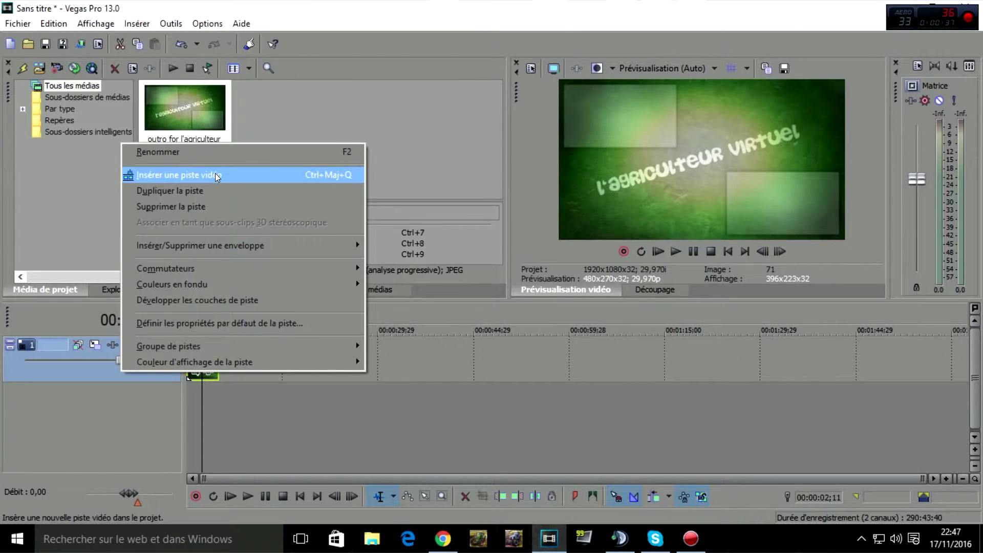
pyautogui.click(189, 179)
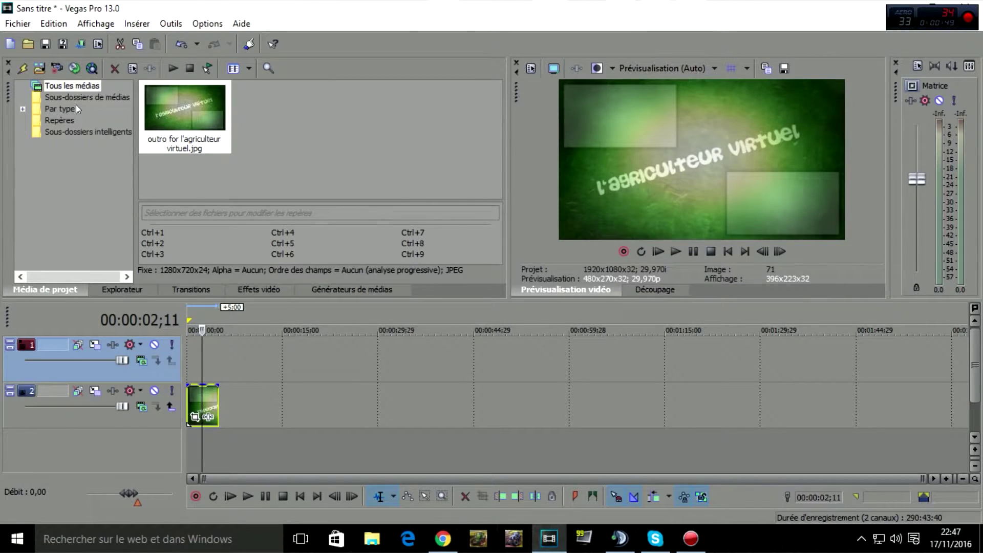
# - Import the Mon Intro video from the Intro Intro Partenaire ext folder onto the new video track
pyautogui.click(28, 45)
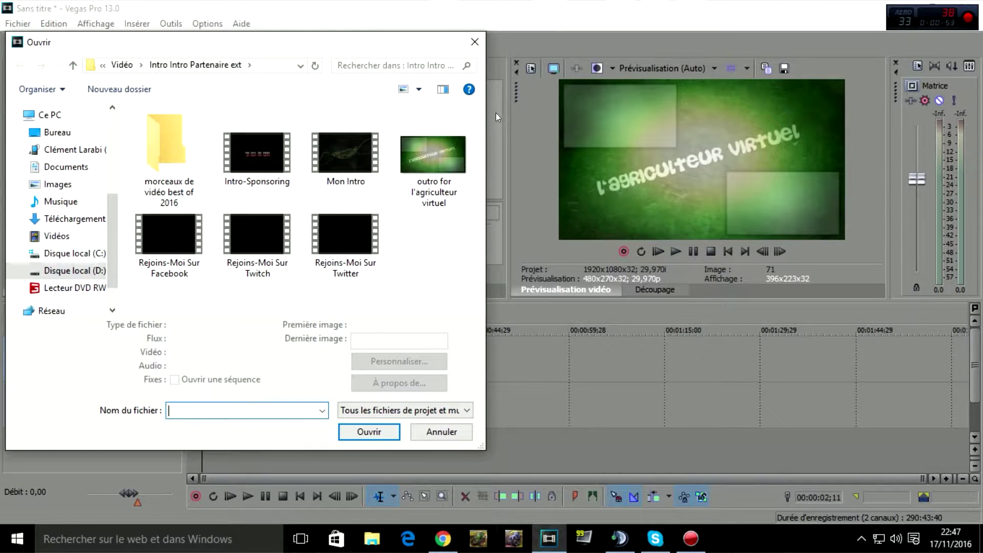
pyautogui.click(349, 157)
pyautogui.click(344, 439)
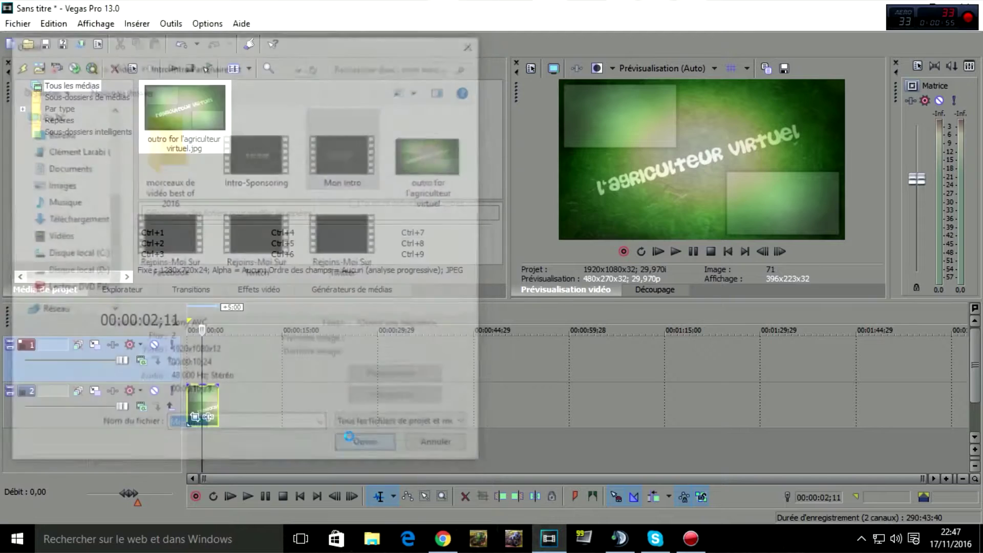
pyautogui.click(614, 224)
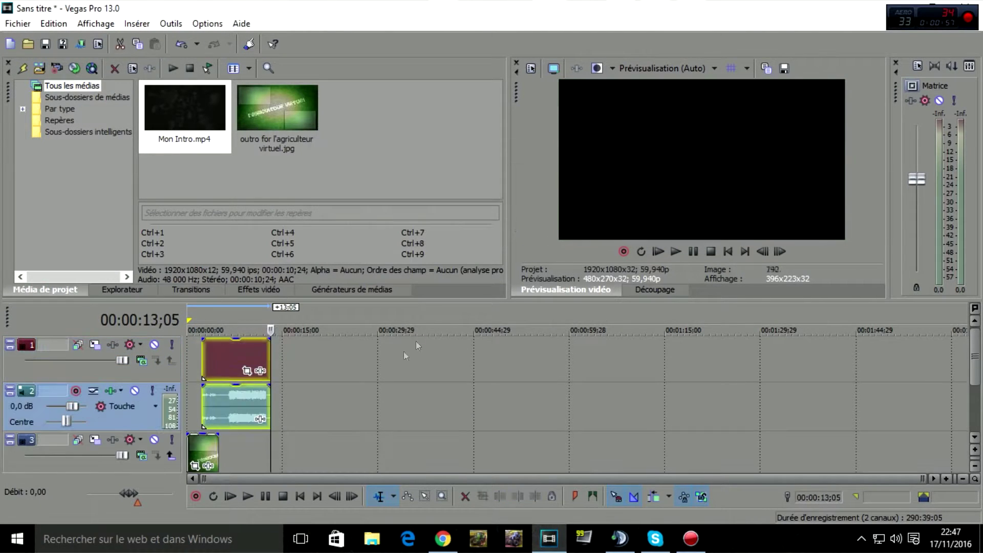
# - Move the audio track of Mon Intro below the outro image track
pyautogui.moveTo(197, 450)
pyautogui.mouseDown()
pyautogui.moveTo(241, 449)
pyautogui.moveTo(181, 453)
pyautogui.mouseUp()
pyautogui.moveTo(120, 425); pyautogui.dragTo(100, 470)
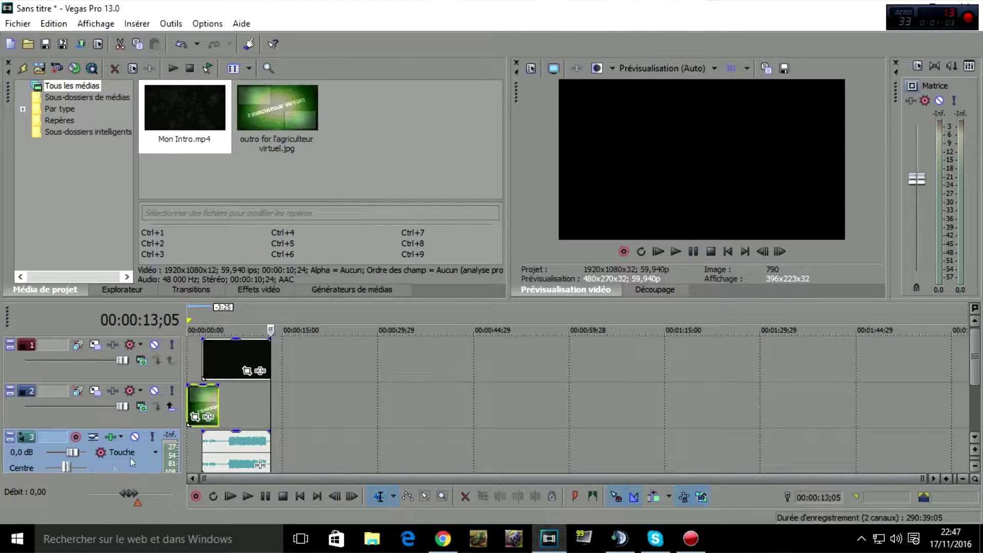
# - Align the Mon Intro video and audio clips to the timeline start and extend the outro image to the same length
pyautogui.moveTo(245, 362); pyautogui.dragTo(208, 364)
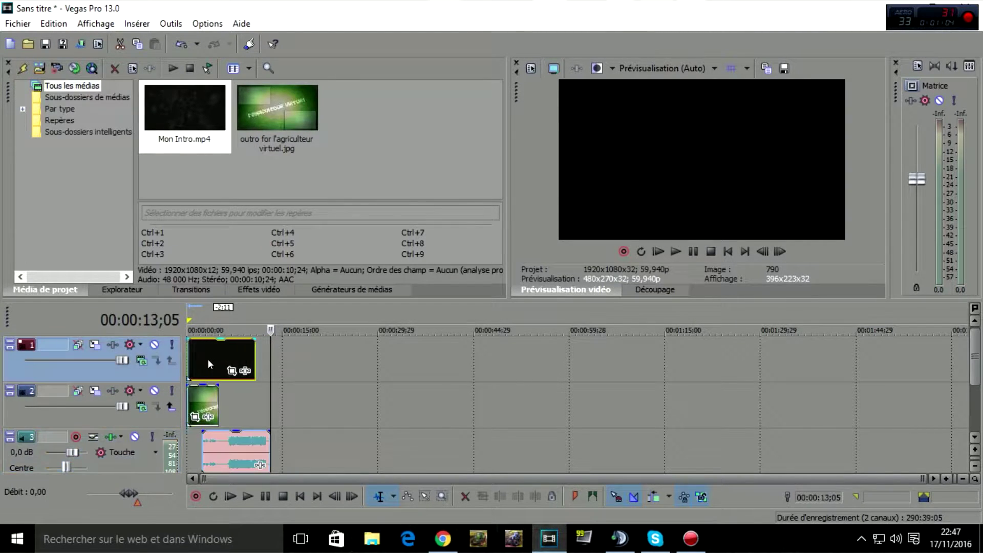
pyautogui.moveTo(219, 405); pyautogui.dragTo(250, 400)
pyautogui.moveTo(256, 447)
pyautogui.mouseDown()
pyautogui.moveTo(228, 449)
pyautogui.moveTo(254, 440)
pyautogui.mouseUp()
pyautogui.click(188, 402)
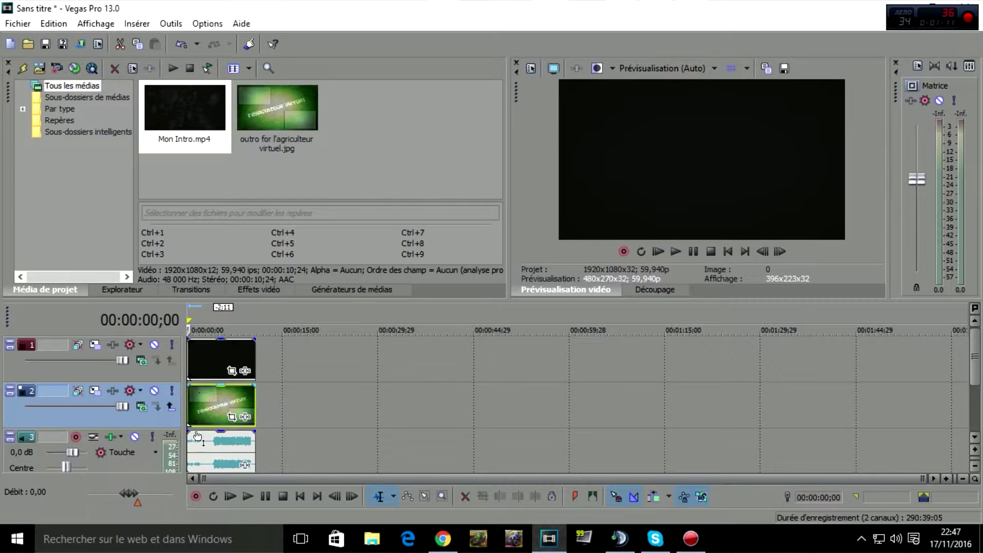
pyautogui.moveTo(252, 398); pyautogui.dragTo(192, 404)
pyautogui.moveTo(260, 405); pyautogui.dragTo(251, 413)
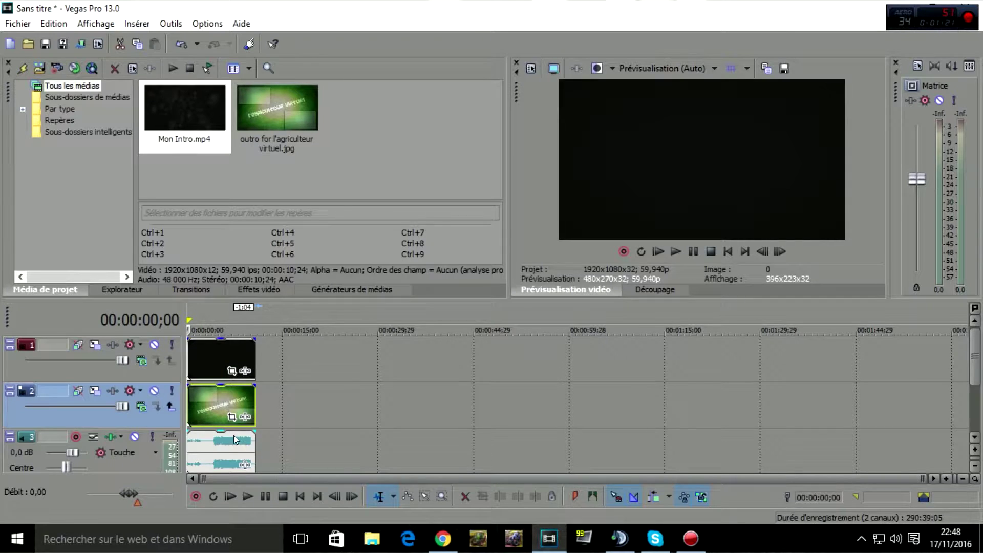
# - Pan/crop the Mon Intro clip to a width of about 4,716 centred near 2,275, 1,267, covering the outro image's upper-left frame
pyautogui.click(223, 364)
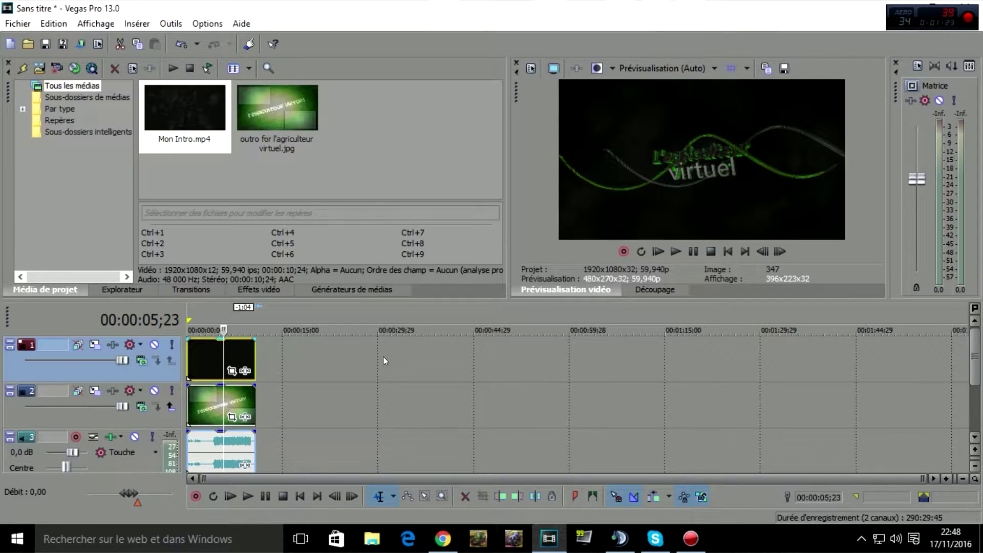
pyautogui.click(231, 372)
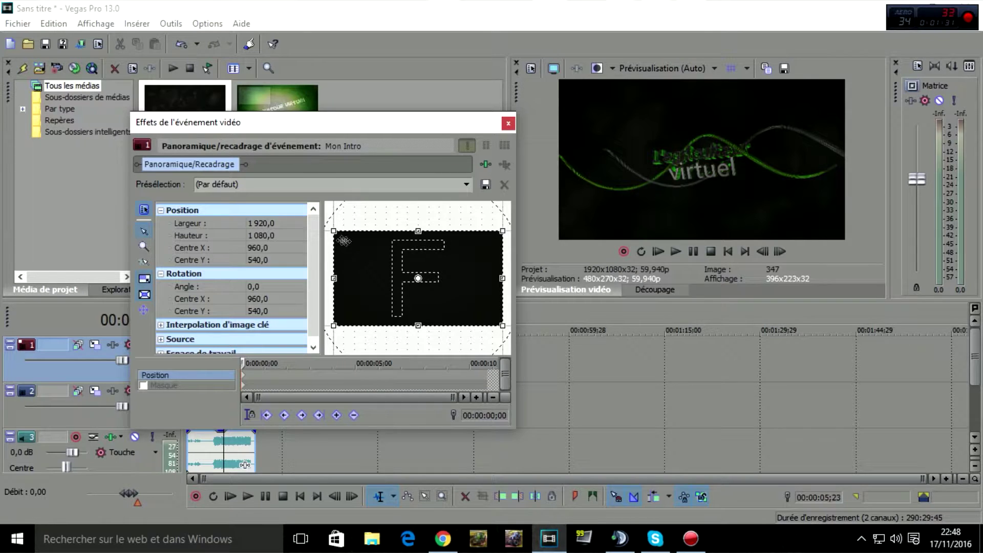
pyautogui.moveTo(332, 229); pyautogui.dragTo(150, 133)
pyautogui.moveTo(433, 302); pyautogui.dragTo(497, 294)
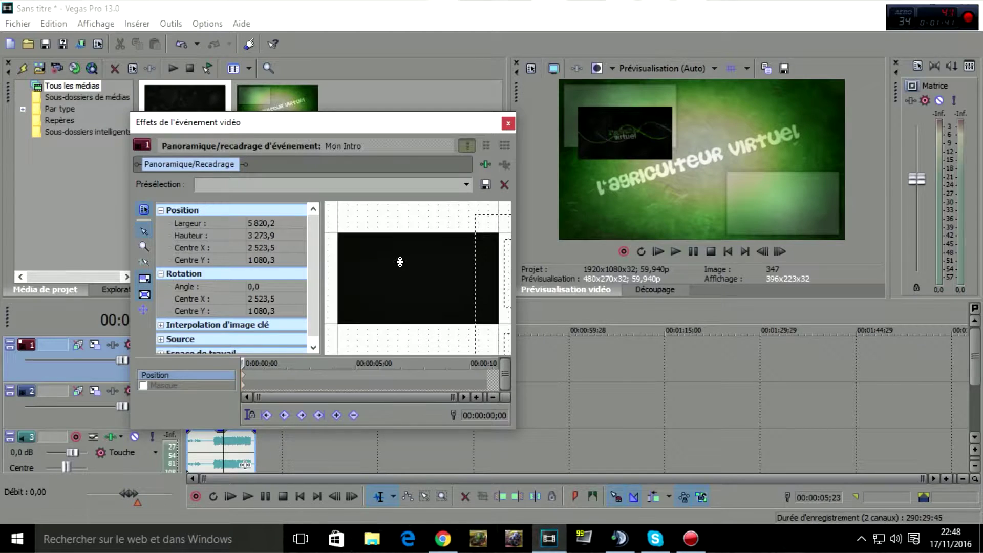
pyautogui.scroll(-5, 399, 261)
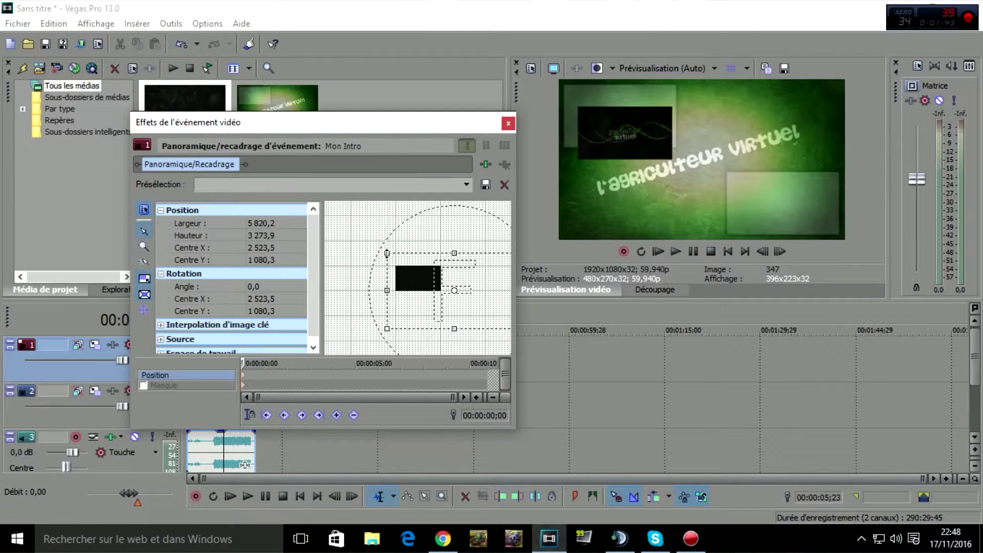
pyautogui.moveTo(388, 253); pyautogui.dragTo(404, 288)
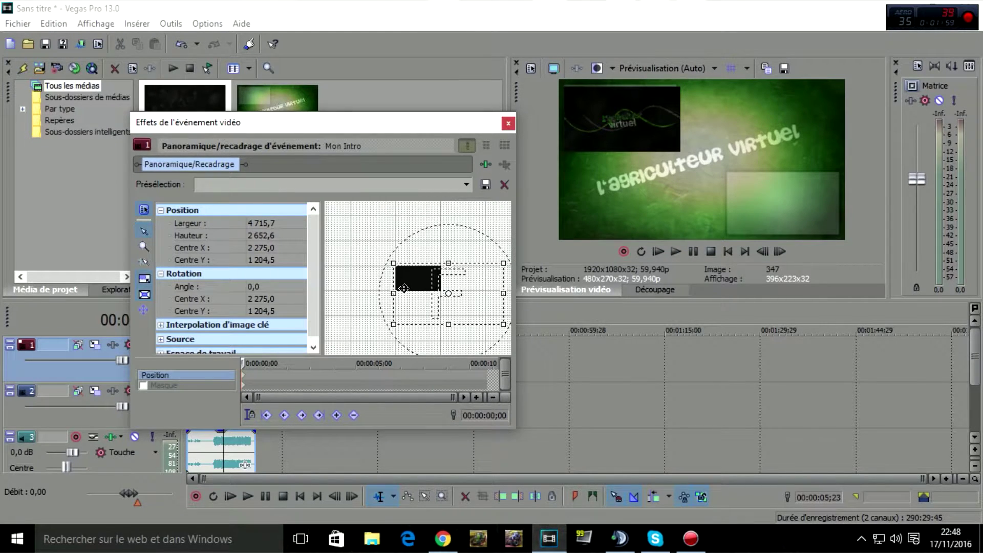
pyautogui.moveTo(404, 288); pyautogui.dragTo(404, 291)
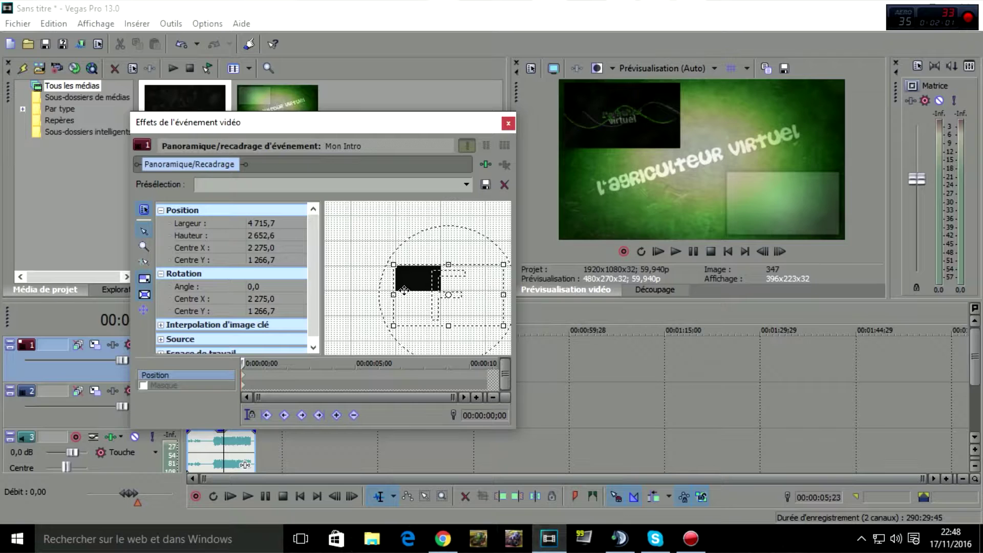
pyautogui.click(507, 123)
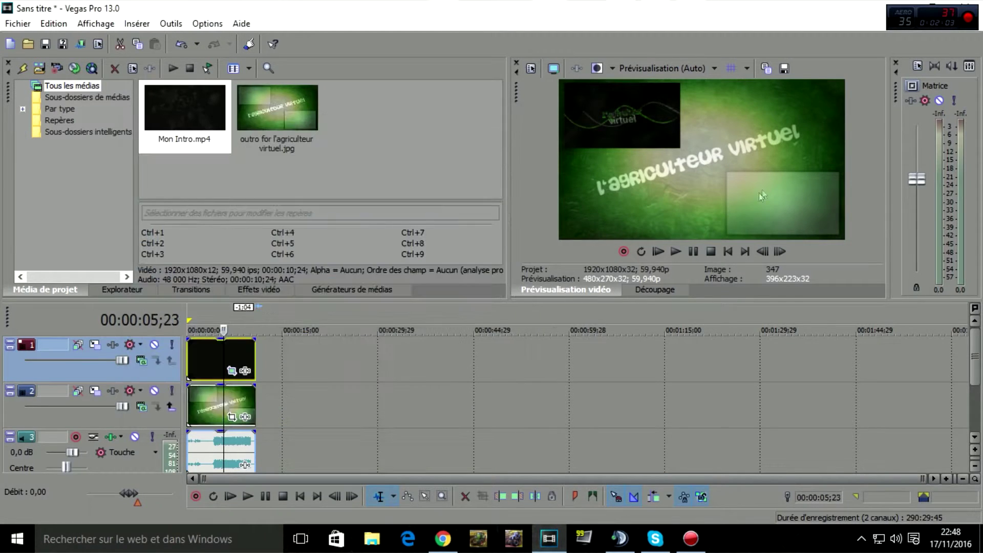
# - Preview the composition from the start of the timeline to check the Mon Intro inset
pyautogui.click(187, 361)
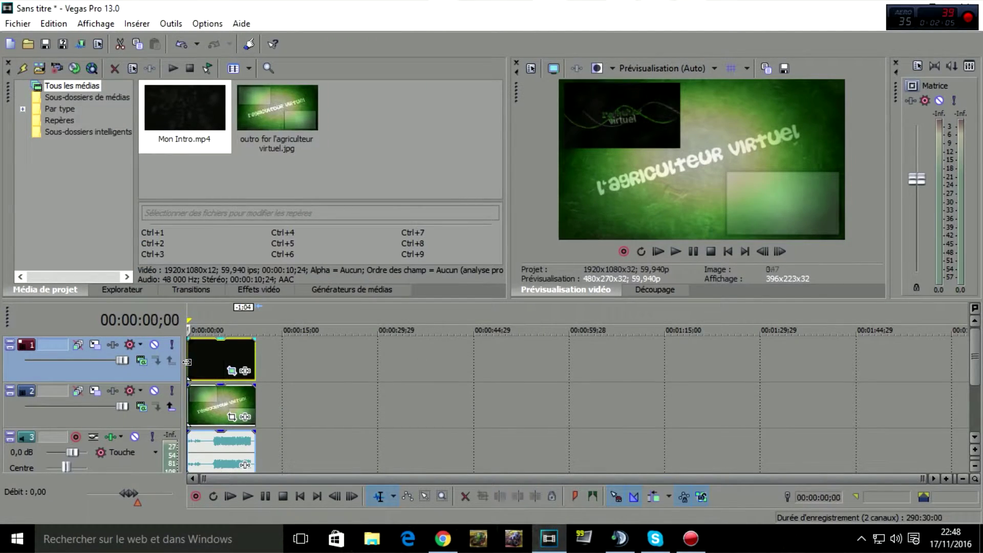
pyautogui.click(674, 252)
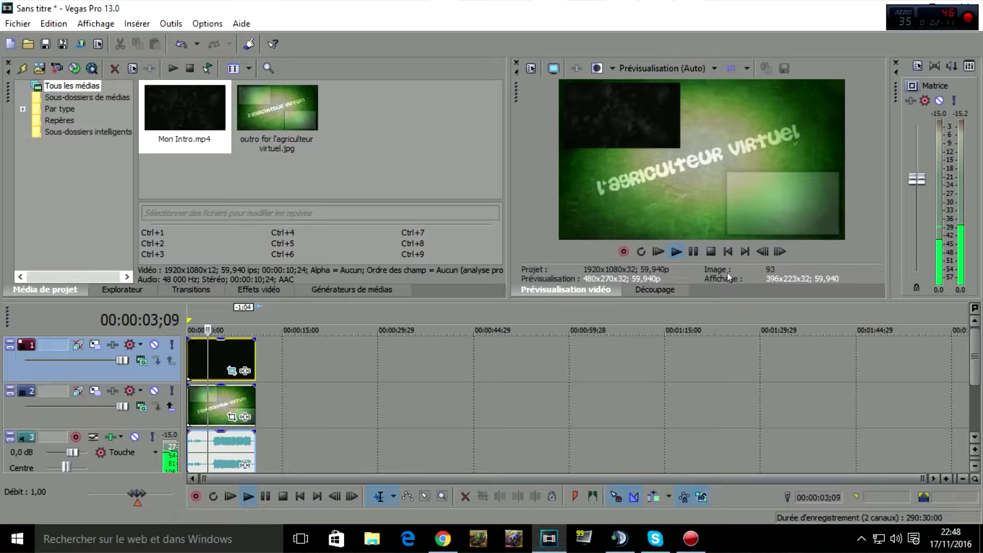
pyautogui.click(693, 251)
pyautogui.moveTo(209, 324); pyautogui.dragTo(182, 329)
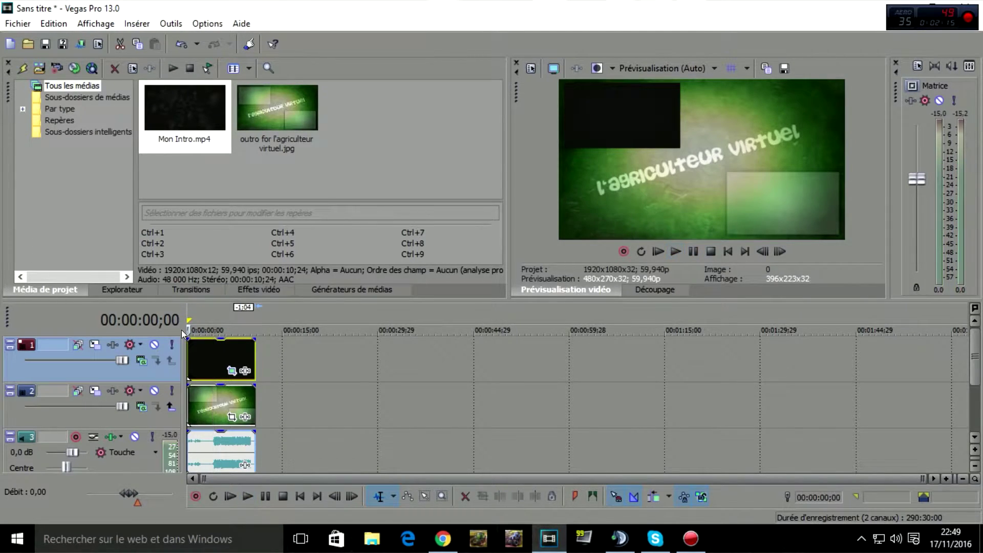
pyautogui.click(675, 252)
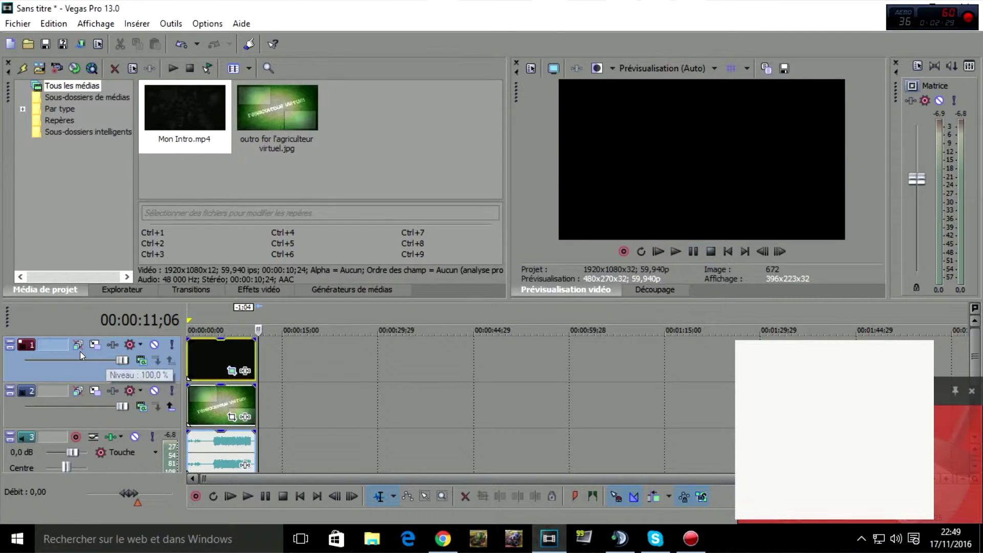
# - Insert another empty video track above the Mon Intro track
pyautogui.click(220, 397)
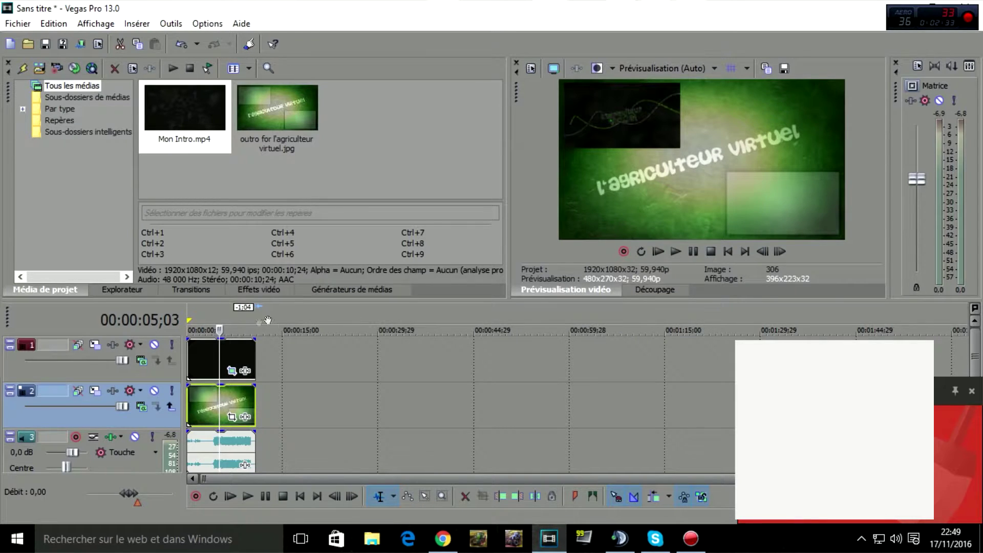
pyautogui.rightClick(148, 368)
pyautogui.click(215, 172)
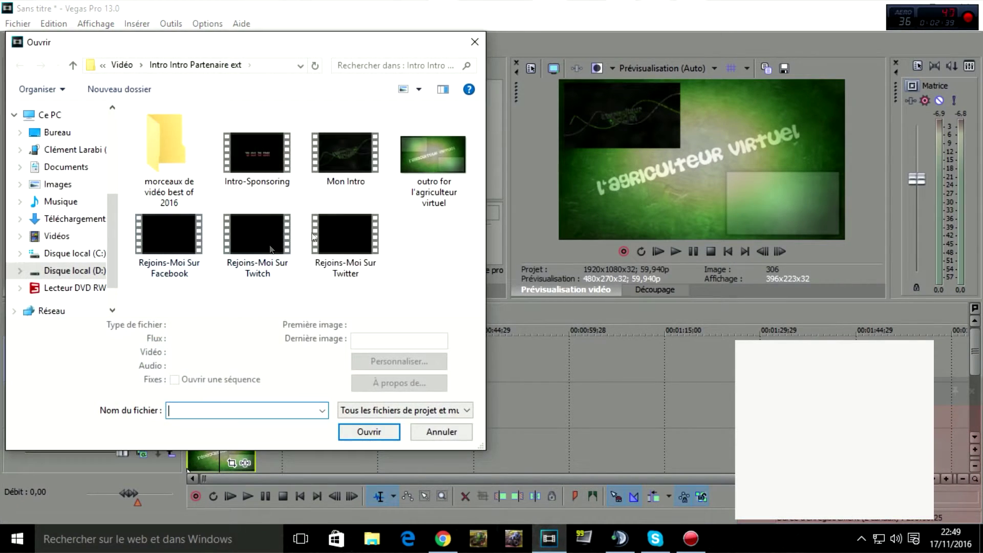
# - Import the Intro-Sponsoring video onto the newly added top track
pyautogui.click(28, 44)
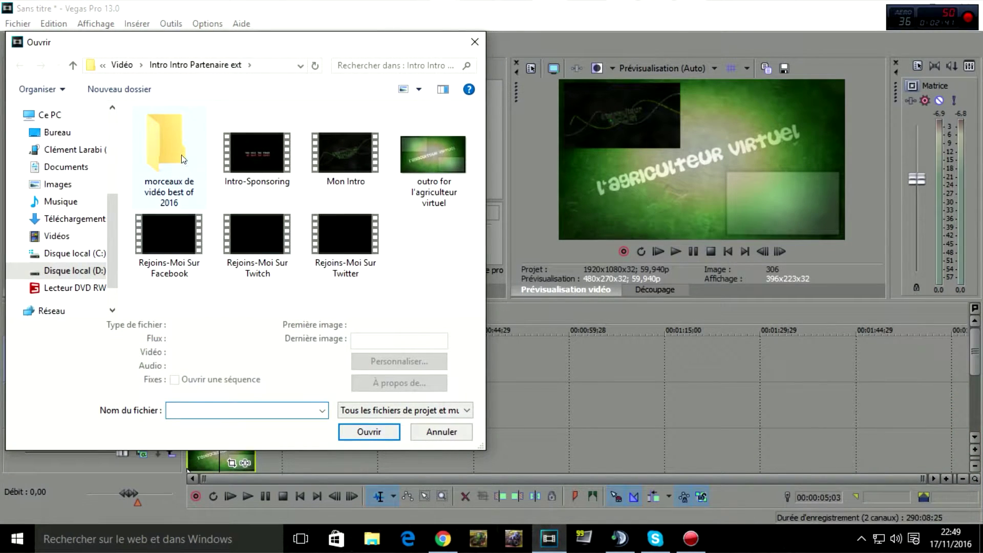
pyautogui.click(259, 145)
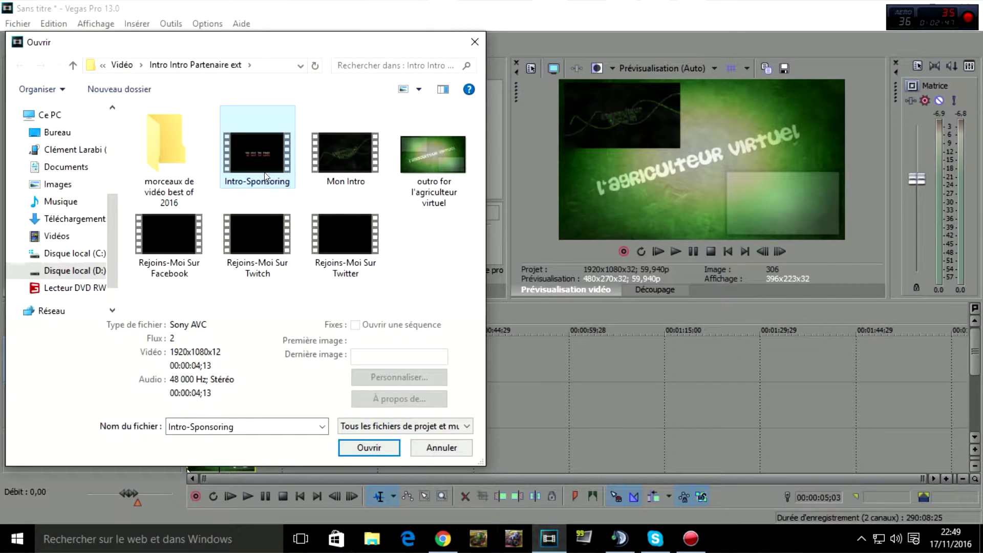
pyautogui.click(379, 447)
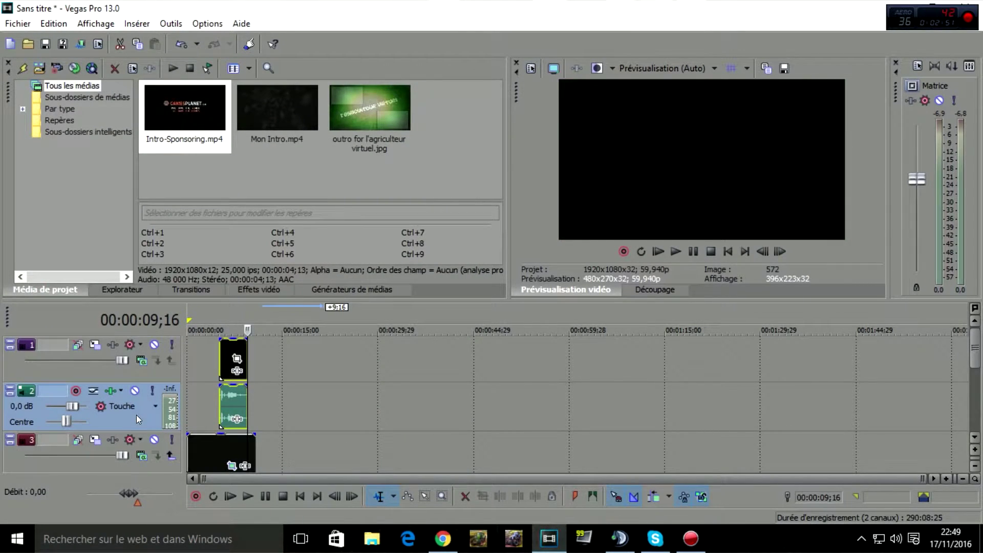
# - Delete the Intro-Sponsoring audio clip together with its audio track
pyautogui.click(233, 400)
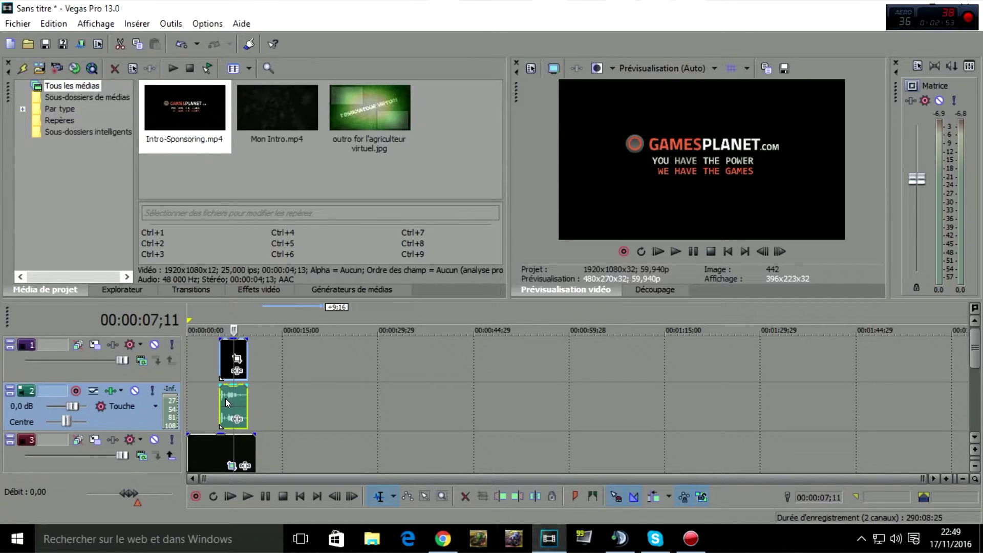
pyautogui.press('Delete')
pyautogui.rightClick(145, 417)
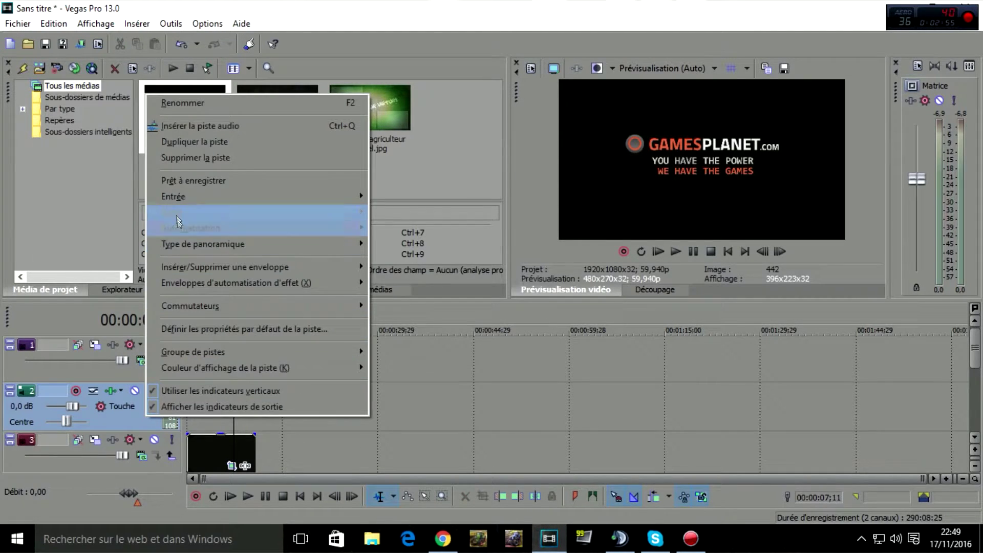
pyautogui.click(196, 157)
# - Move the Intro-Sponsoring clip to the timeline start and extend it to the length of the clips below
pyautogui.moveTo(225, 365); pyautogui.dragTo(250, 351)
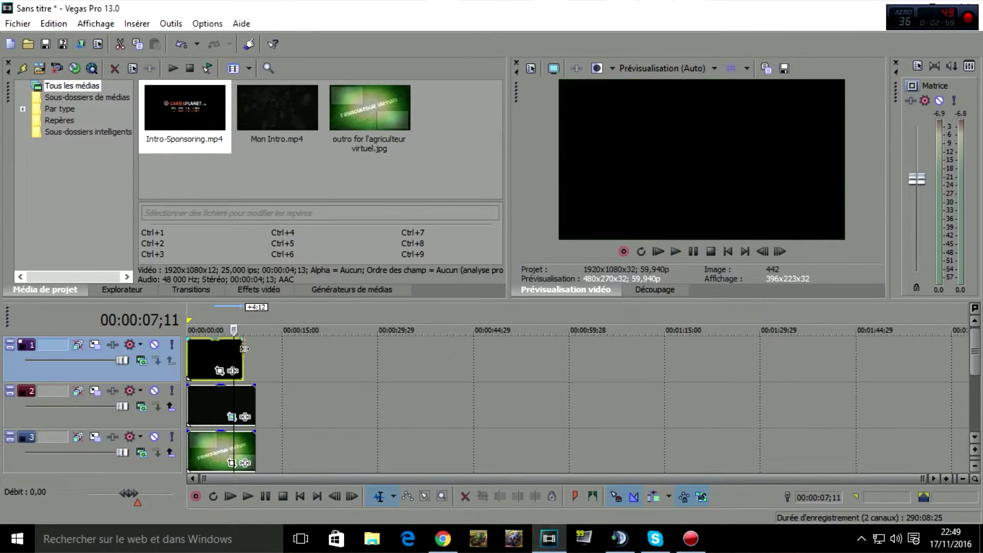
pyautogui.click(218, 349)
# - Pan/crop the Intro-Sponsoring clip to a width of about 4,820 centred near -398, -194, covering the outro image's lower-right frame
pyautogui.click(231, 370)
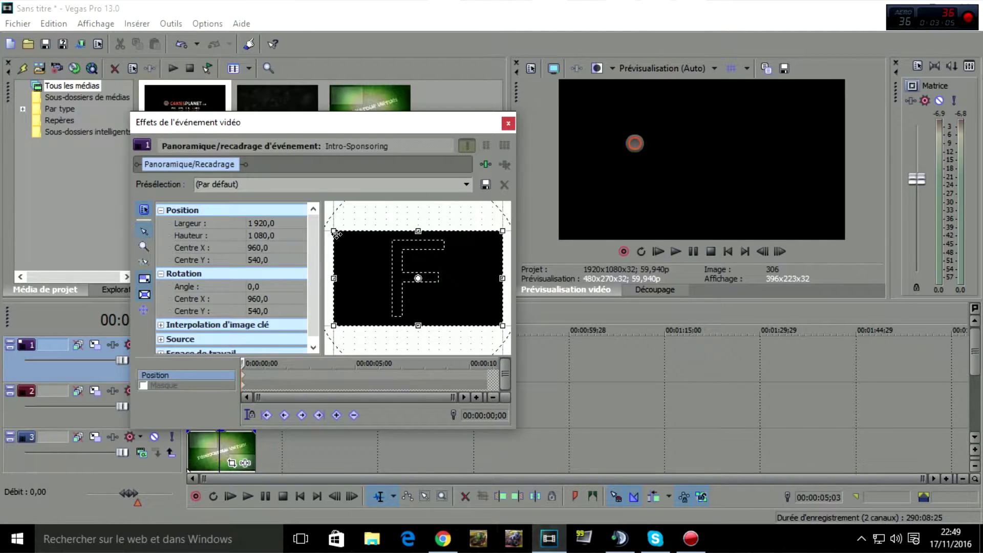
pyautogui.moveTo(333, 231); pyautogui.dragTo(368, 225)
pyautogui.moveTo(439, 288); pyautogui.dragTo(293, 199)
pyautogui.scroll(-2, 416, 283)
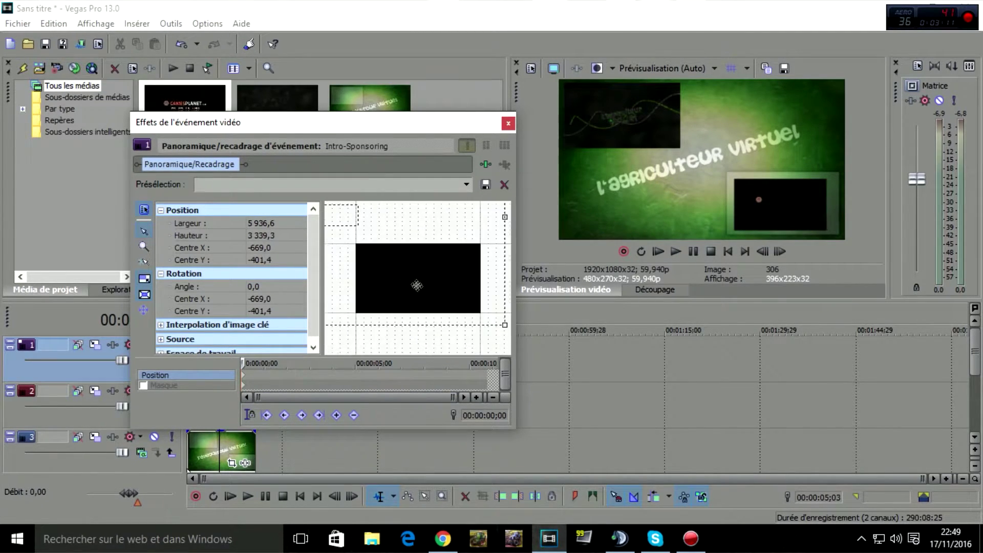
pyautogui.scroll(-1, 416, 284)
pyautogui.moveTo(479, 310); pyautogui.dragTo(453, 296)
pyautogui.moveTo(445, 256)
pyautogui.mouseDown()
pyautogui.moveTo(467, 266)
pyautogui.moveTo(463, 248)
pyautogui.moveTo(447, 254)
pyautogui.mouseUp()
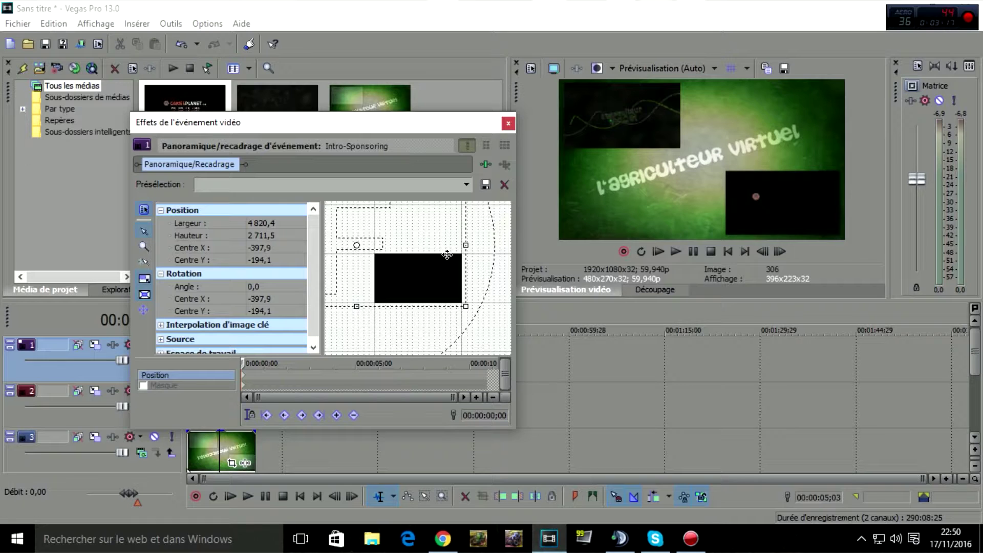
pyautogui.click(508, 124)
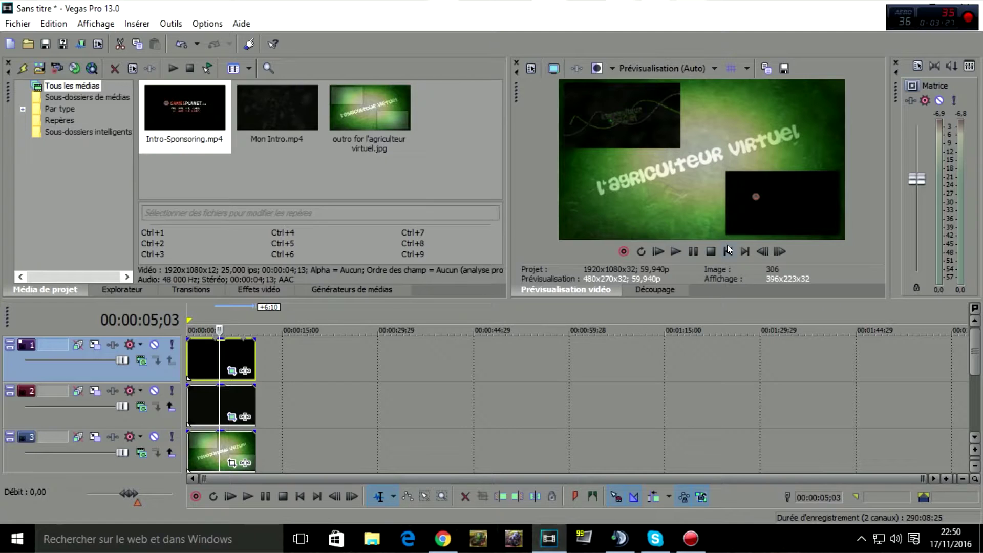
# - Play the finished composition from the beginning to check both video insets
pyautogui.click(727, 248)
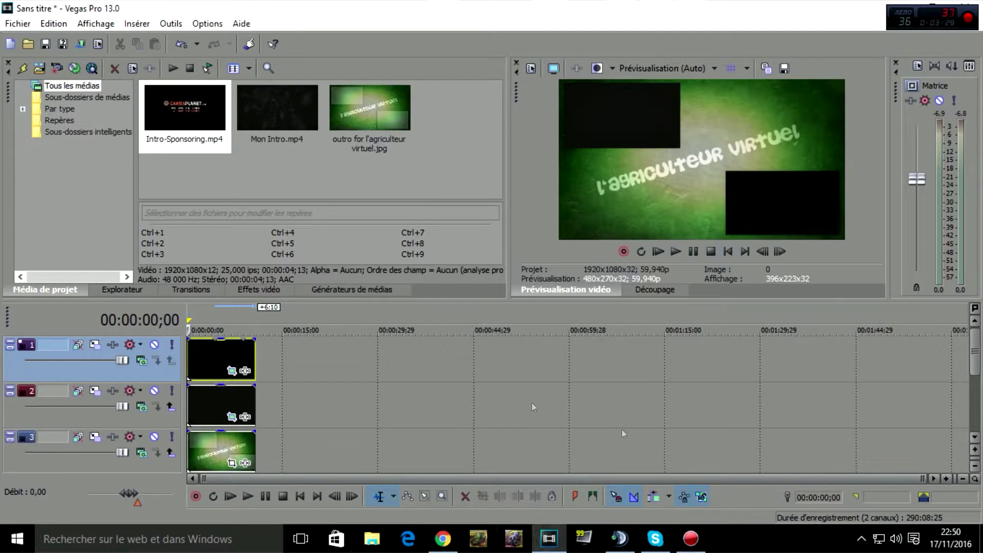
pyautogui.click(677, 250)
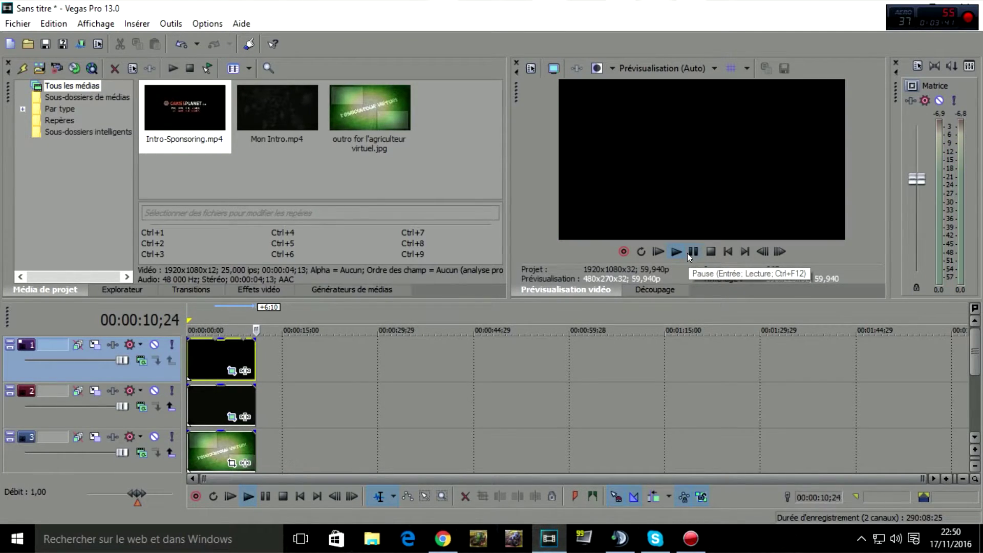
# - Stop playback, return to the timeline start and look over the composition's video and audio tracks
pyautogui.click(692, 252)
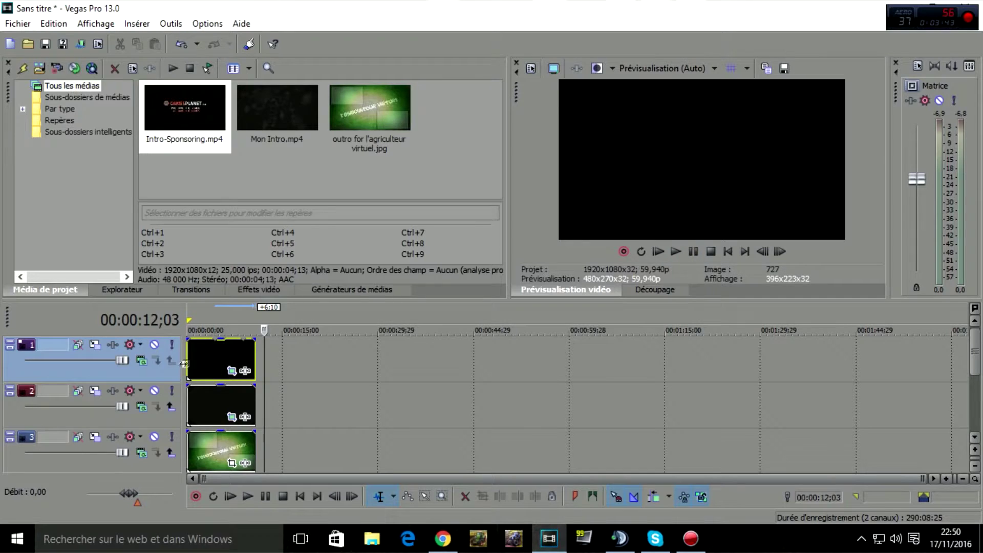
pyautogui.hotkey('ctrl', 'Home')
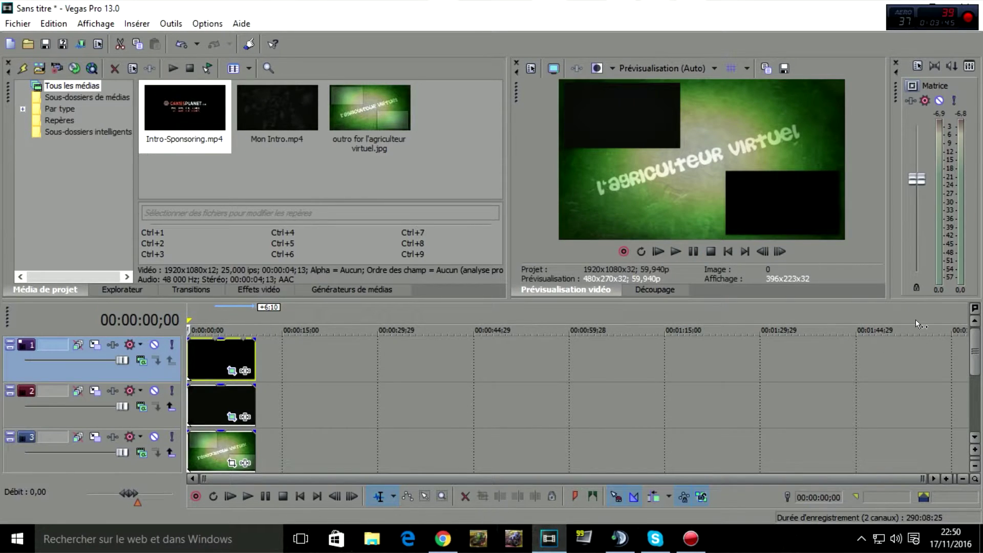
pyautogui.moveTo(975, 353); pyautogui.dragTo(975, 389)
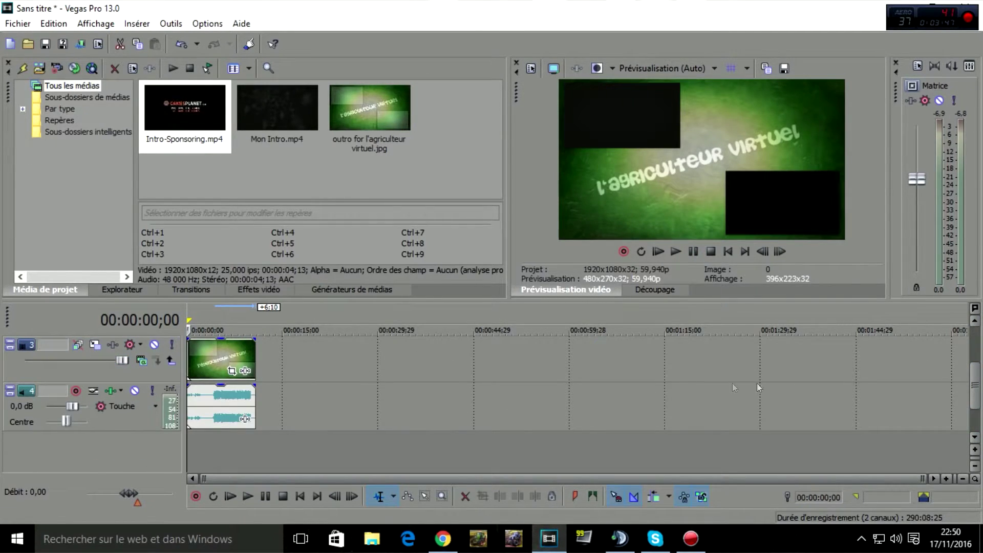
pyautogui.moveTo(975, 384); pyautogui.dragTo(975, 348)
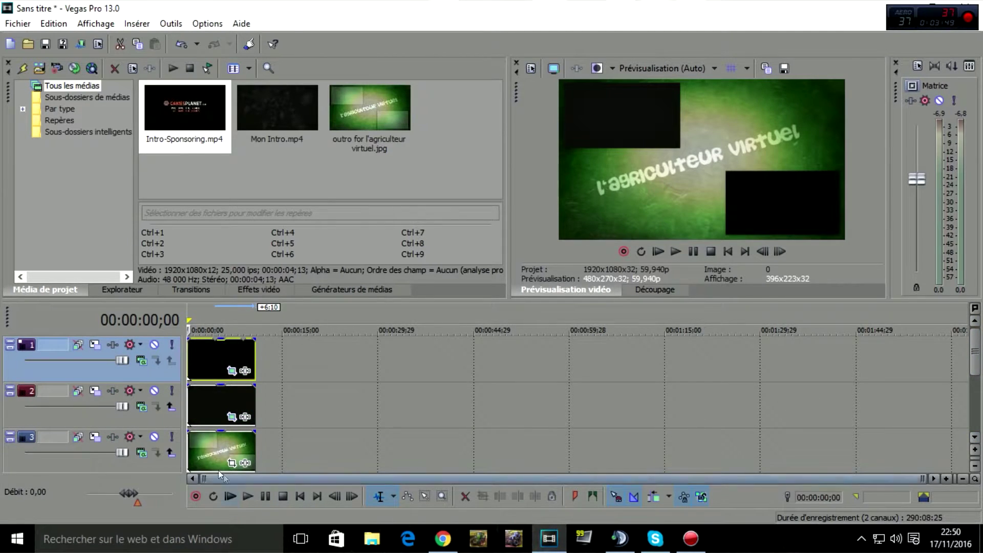
pyautogui.click(206, 450)
pyautogui.click(235, 436)
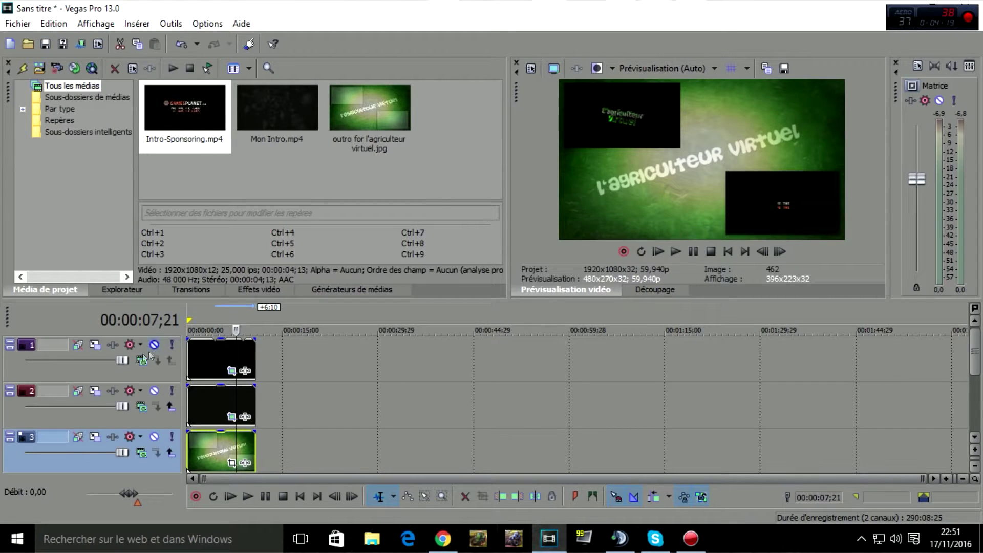
# - Insert an empty video track above all existing tracks
pyautogui.rightClick(131, 377)
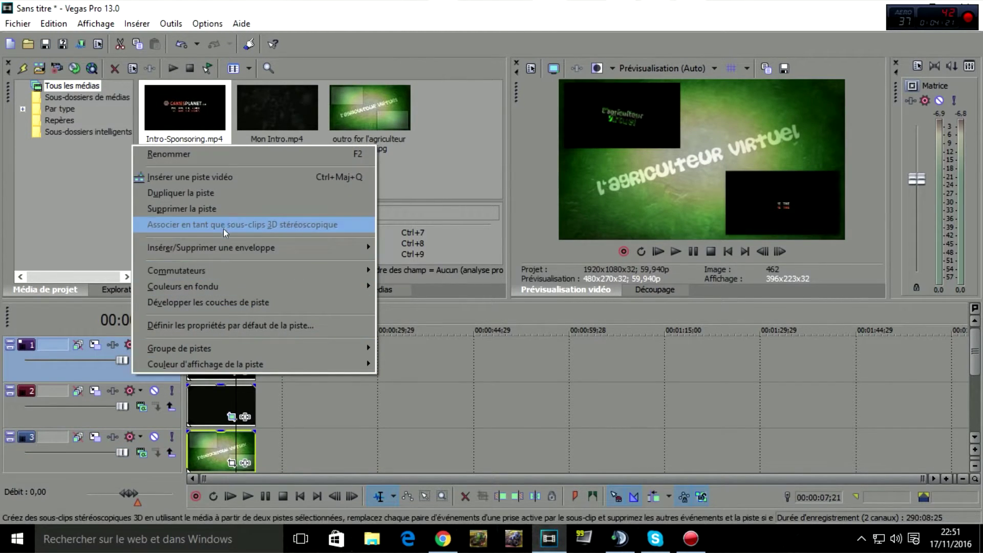
pyautogui.click(247, 179)
pyautogui.click(208, 358)
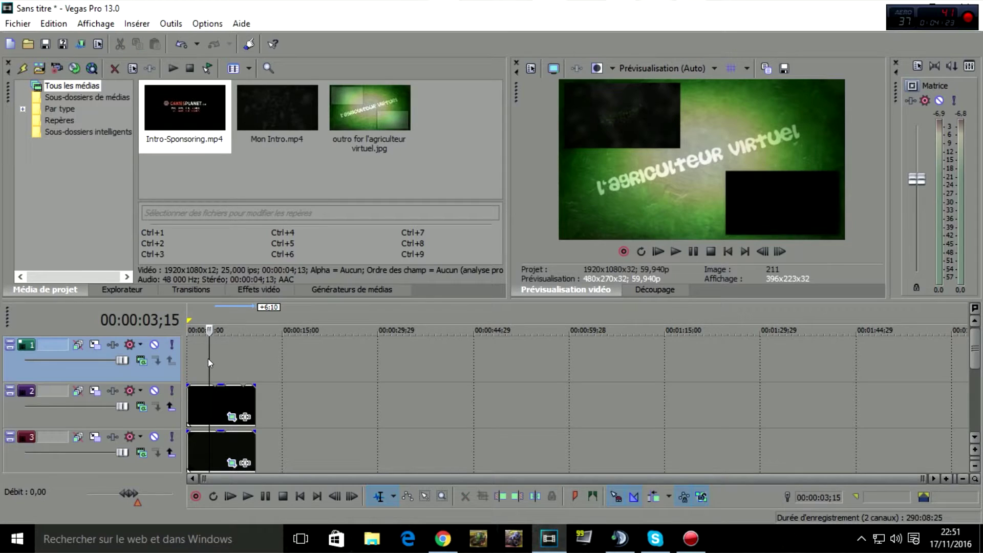
# - Import the Rejoins-Moi Sur Facebook video at the timeline start on the Intro-Sponsoring track
pyautogui.click(189, 392)
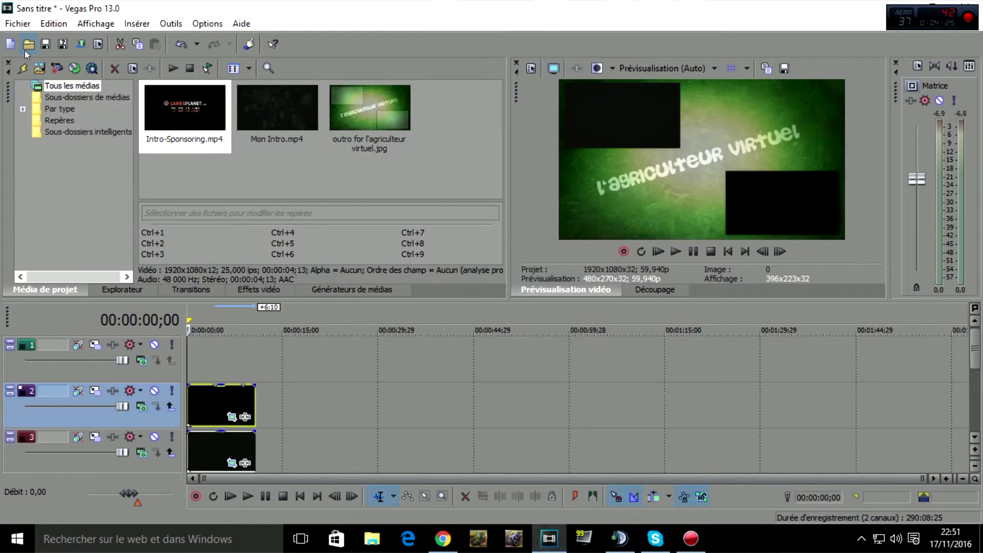
pyautogui.click(26, 47)
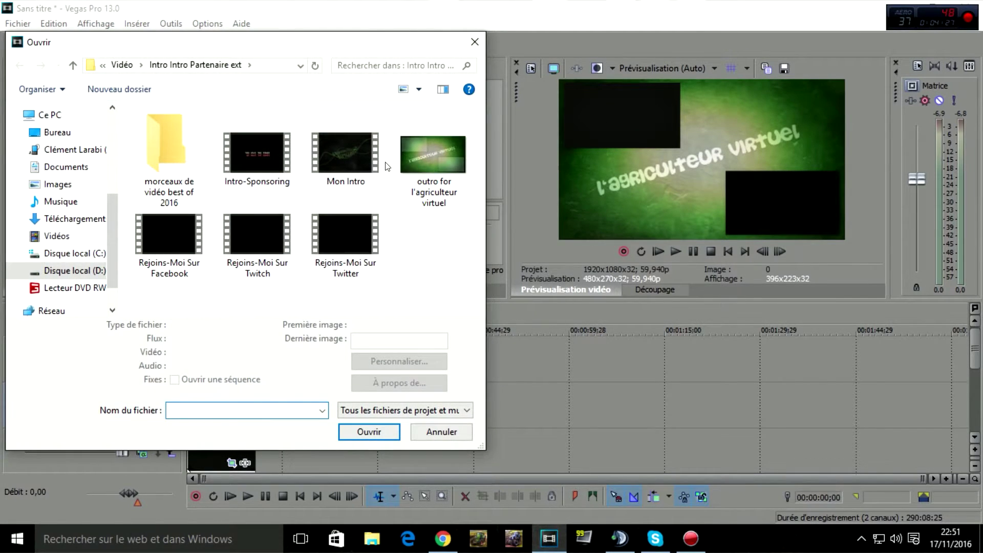
pyautogui.click(169, 241)
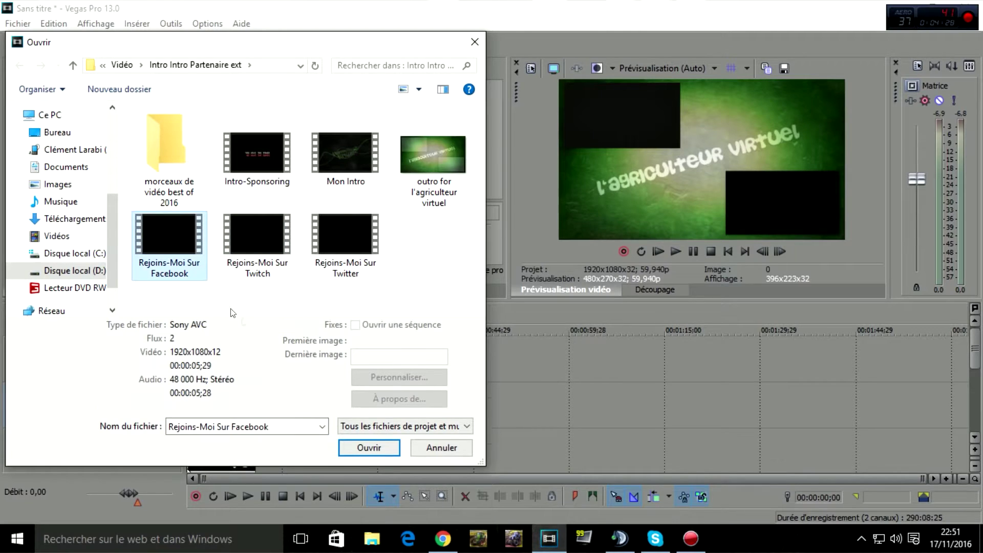
pyautogui.click(350, 450)
# - Delete the audio clip that belongs to the Rejoins-Moi Sur Facebook video
pyautogui.click(202, 399)
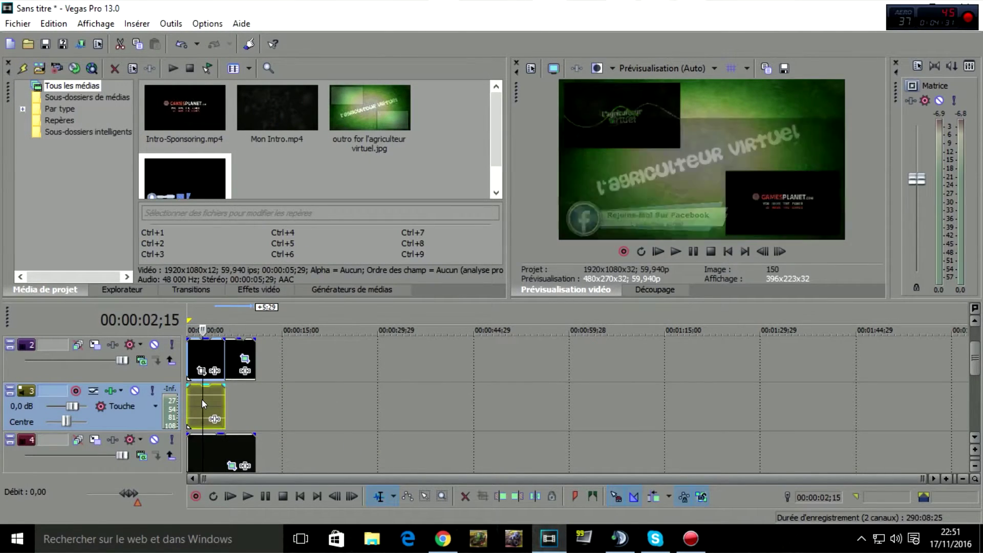
pyautogui.rightClick(196, 403)
pyautogui.click(236, 232)
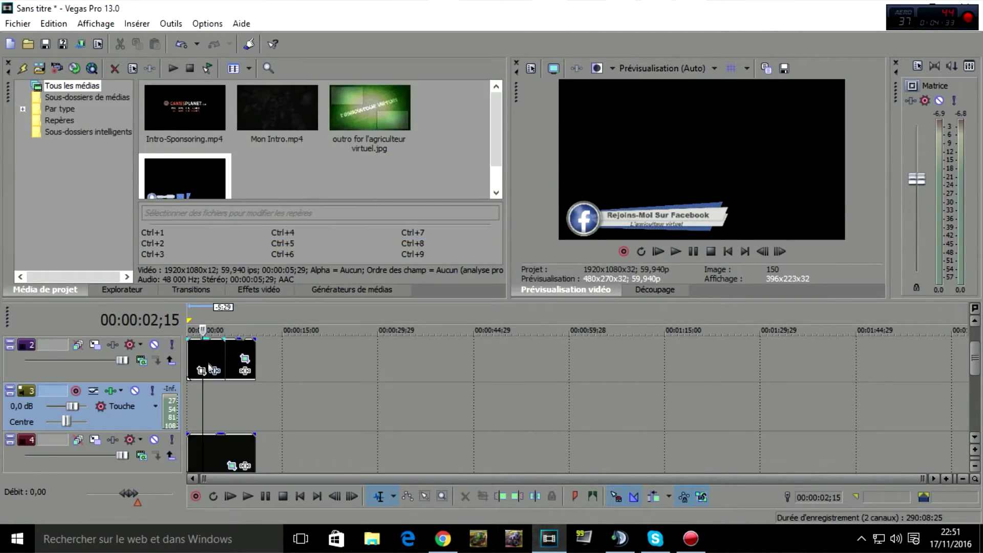
# - Insert another video track above the Intro-Sponsoring track and move the Facebook clip onto it
pyautogui.moveTo(212, 351); pyautogui.dragTo(207, 399)
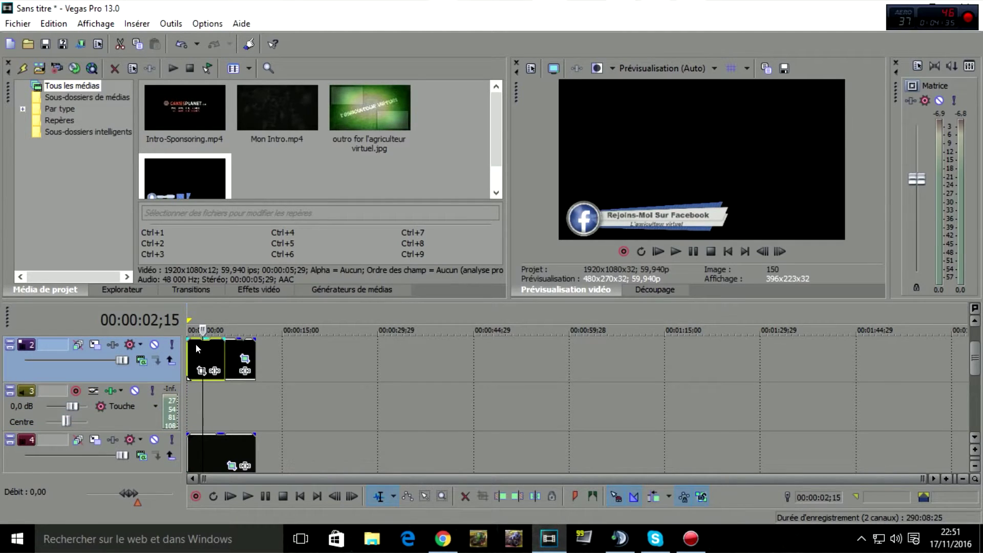
pyautogui.rightClick(128, 371)
pyautogui.click(197, 175)
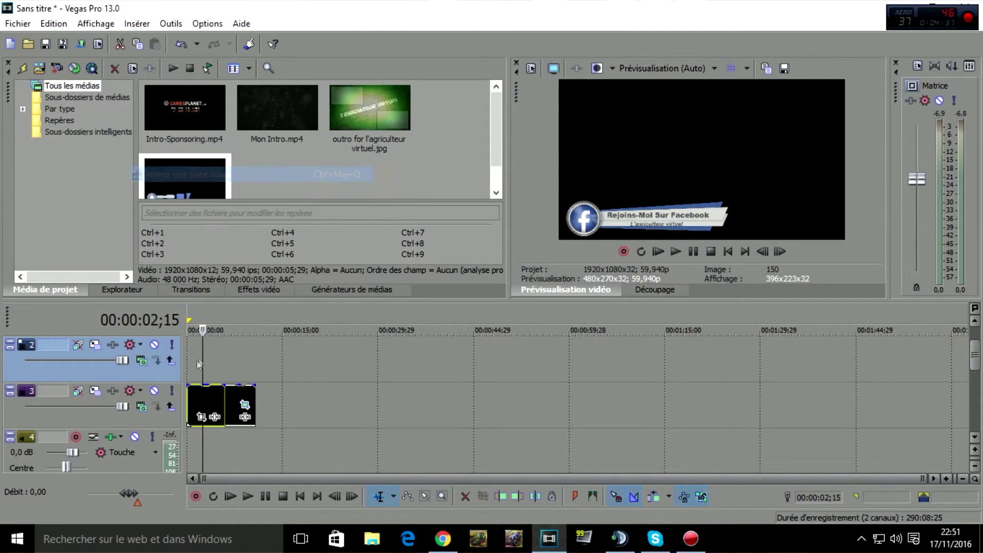
pyautogui.moveTo(207, 404); pyautogui.dragTo(217, 360)
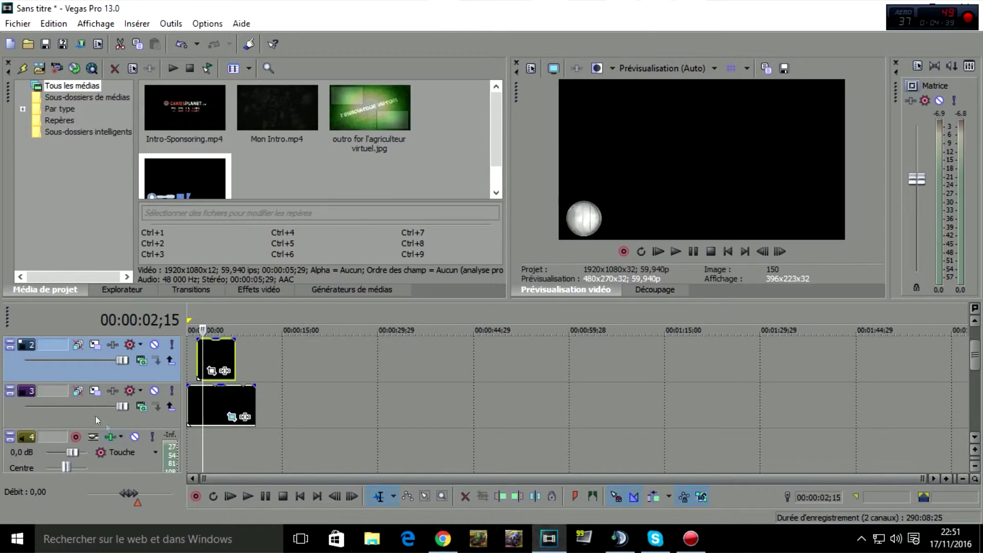
# - Delete the emptied audio track and move the Facebook clip to the start of its track
pyautogui.rightClick(128, 463)
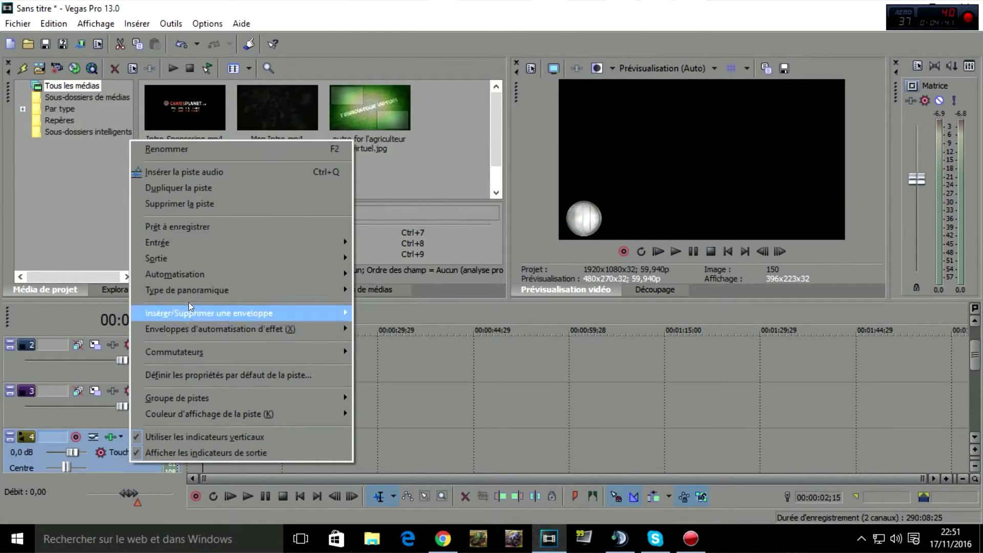
pyautogui.click(206, 205)
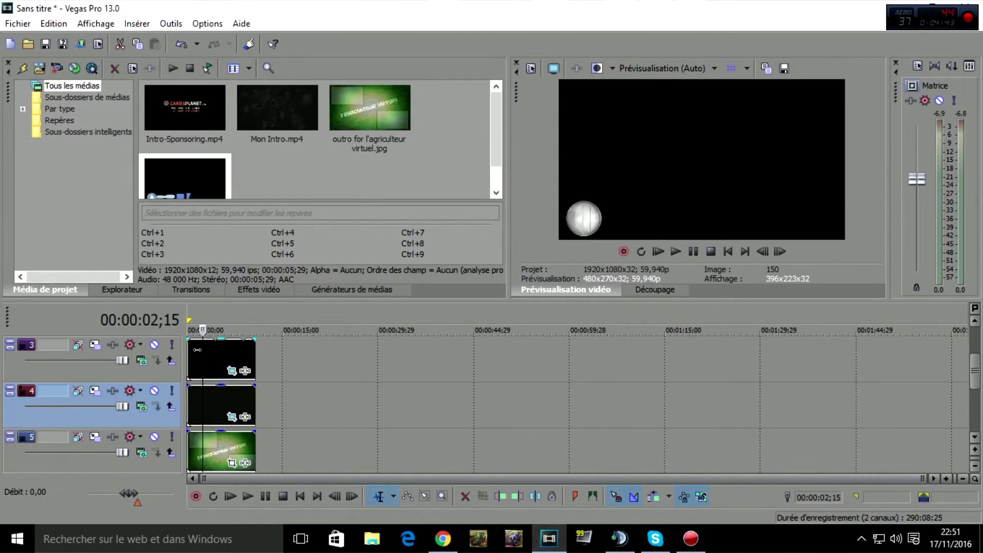
pyautogui.scroll(2, 974, 371)
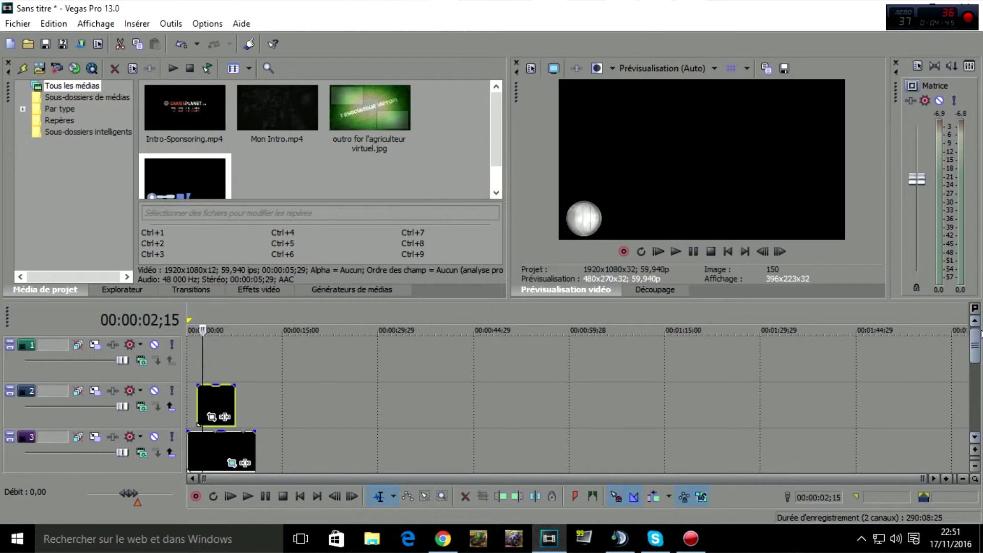
pyautogui.moveTo(225, 399); pyautogui.dragTo(192, 392)
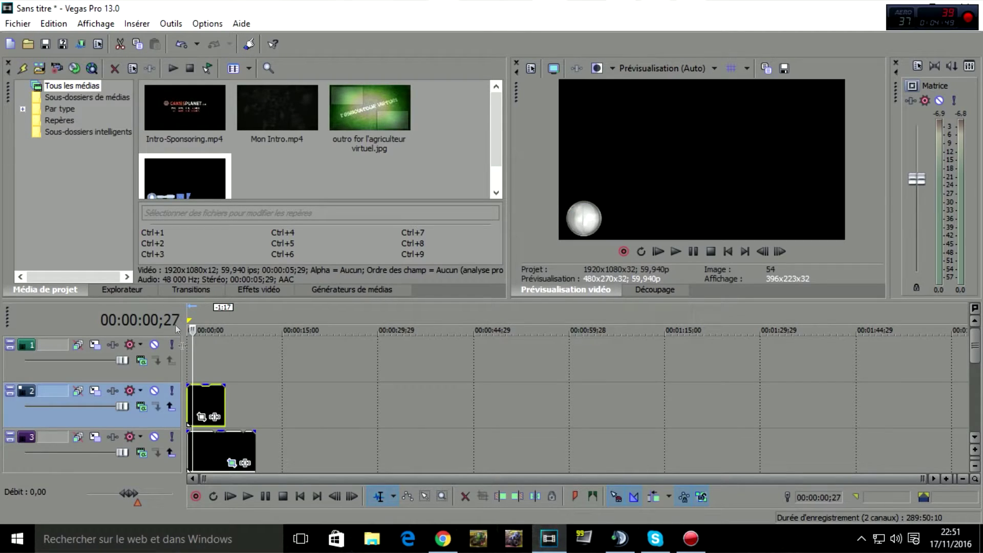
# - Search the video effects for "chr" and apply the default Incrustation en chrominance effect to the Facebook clip
pyautogui.click(117, 286)
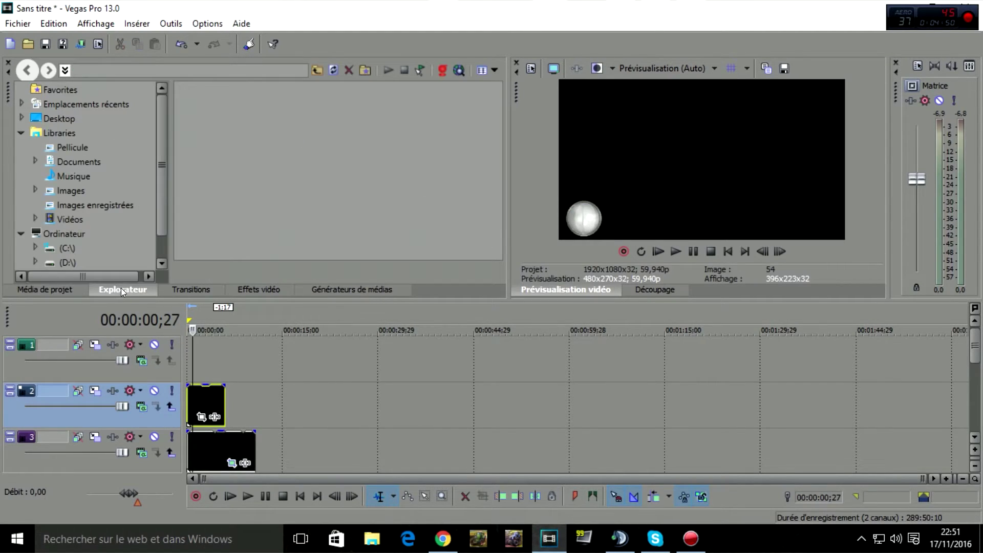
pyautogui.click(176, 291)
pyautogui.click(245, 292)
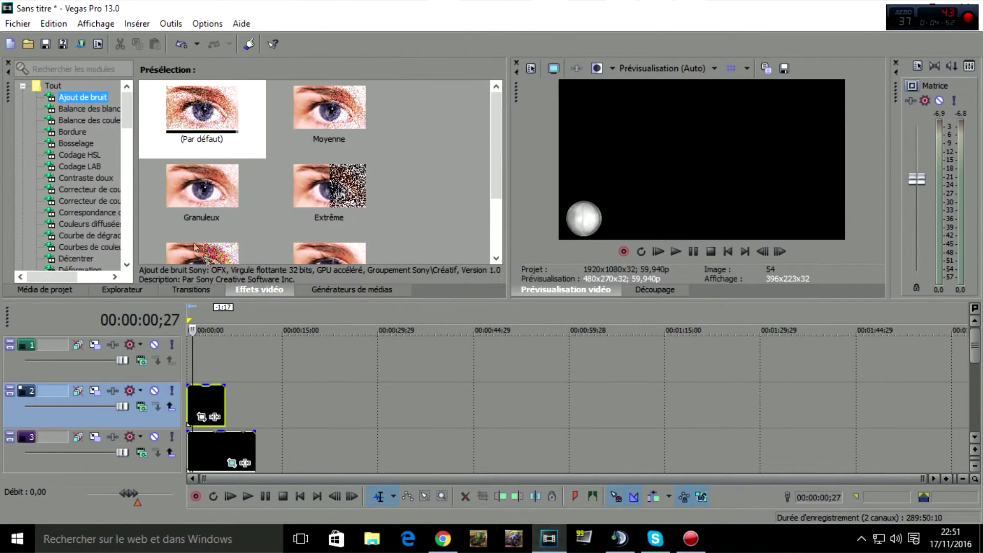
pyautogui.click(67, 69)
pyautogui.write('chr')
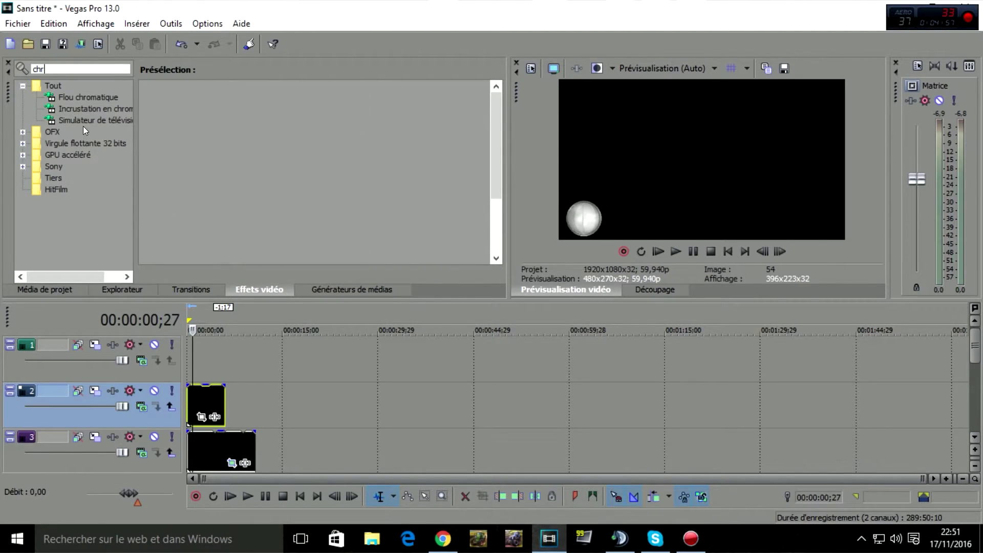
pyautogui.click(93, 109)
pyautogui.moveTo(213, 117); pyautogui.dragTo(201, 392)
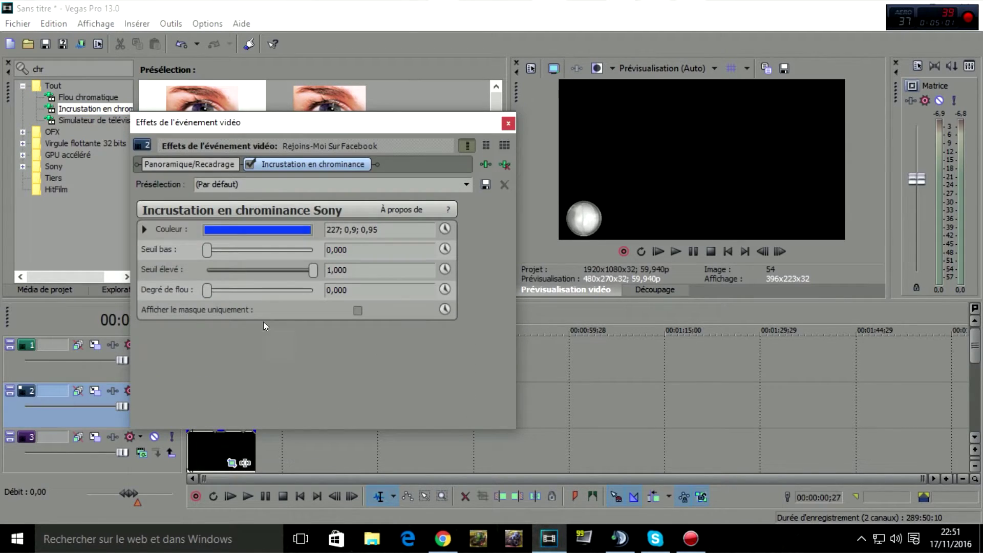
# - Set the chroma key colour of the Facebook clip to black (0; 0,0; 0,0) and close the effect settings
pyautogui.click(275, 230)
pyautogui.moveTo(268, 273); pyautogui.dragTo(133, 403)
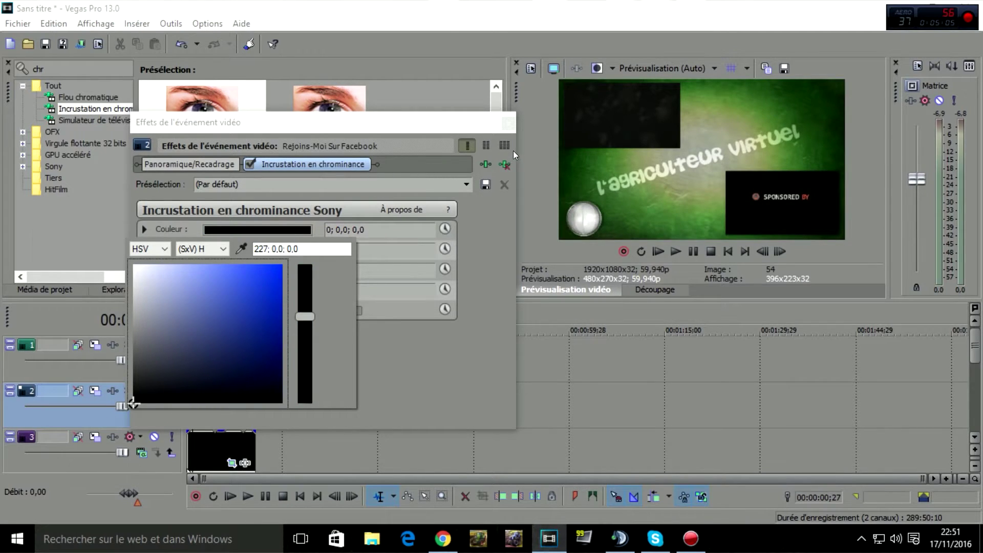
pyautogui.click(476, 254)
pyautogui.click(508, 122)
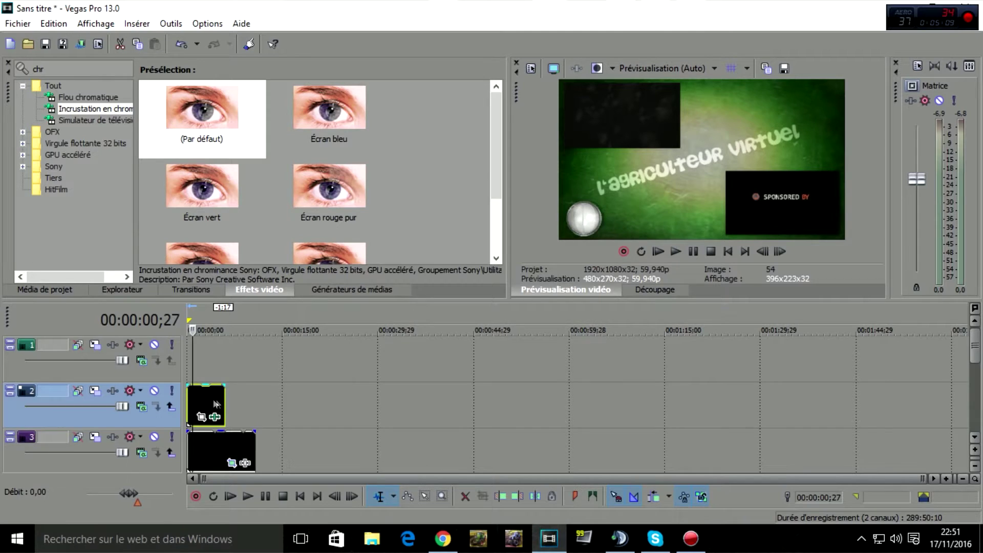
# - Play the composition from the beginning to check the keyed Facebook banner, and pause near the end
pyautogui.click(186, 398)
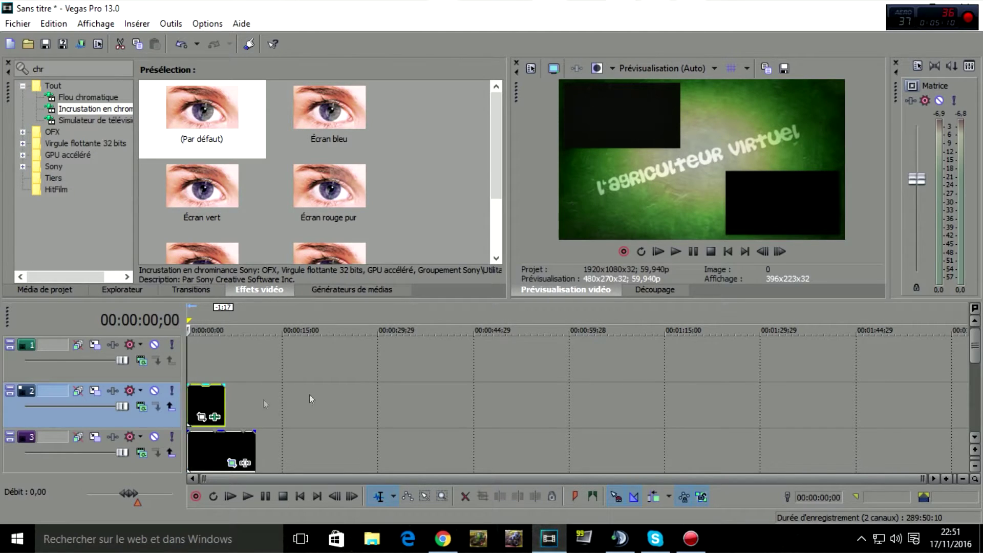
pyautogui.click(675, 251)
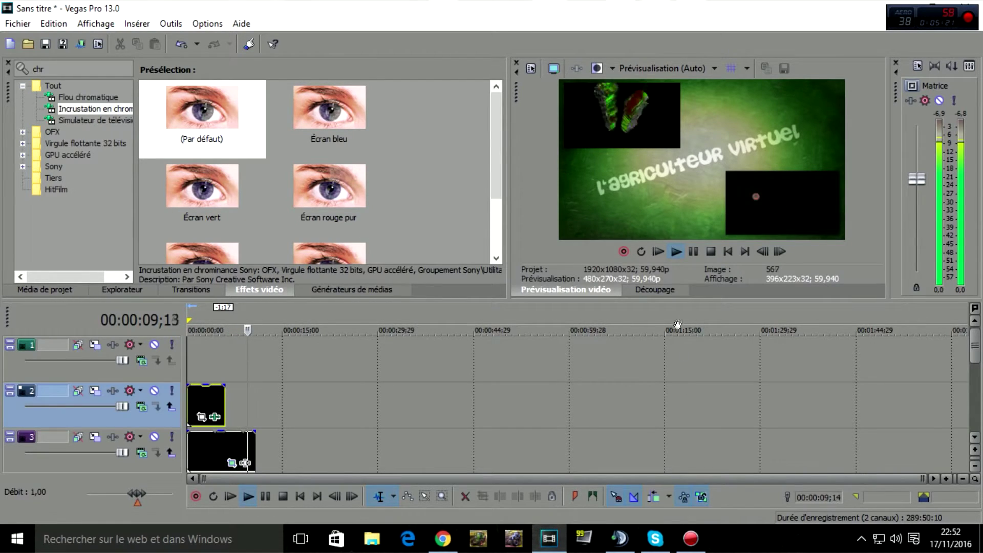
pyautogui.click(693, 252)
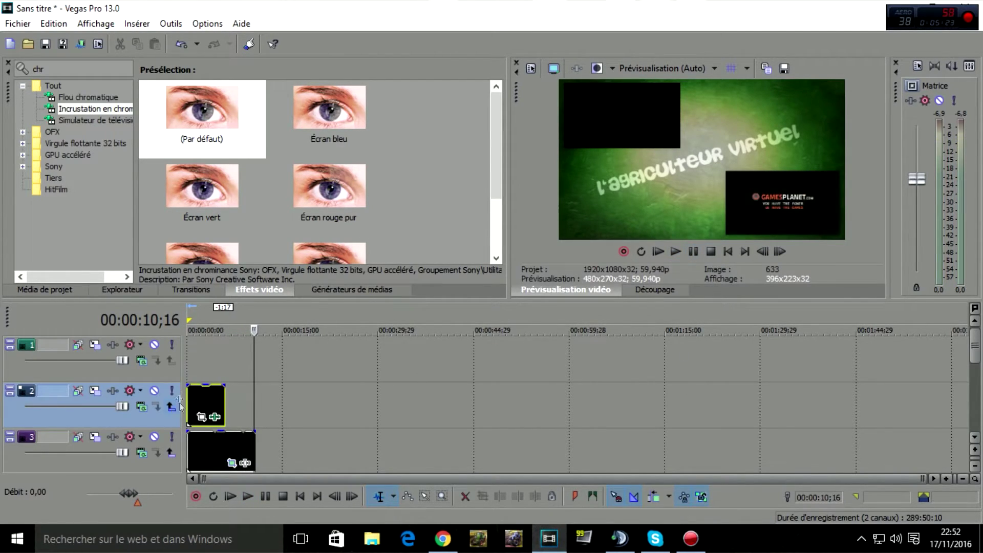
# - Trim the end of the Facebook clip to about 00:00:03;17 and import the Rejoins-Moi Sur Twitch video directly after it
pyautogui.moveTo(218, 398); pyautogui.dragTo(200, 404)
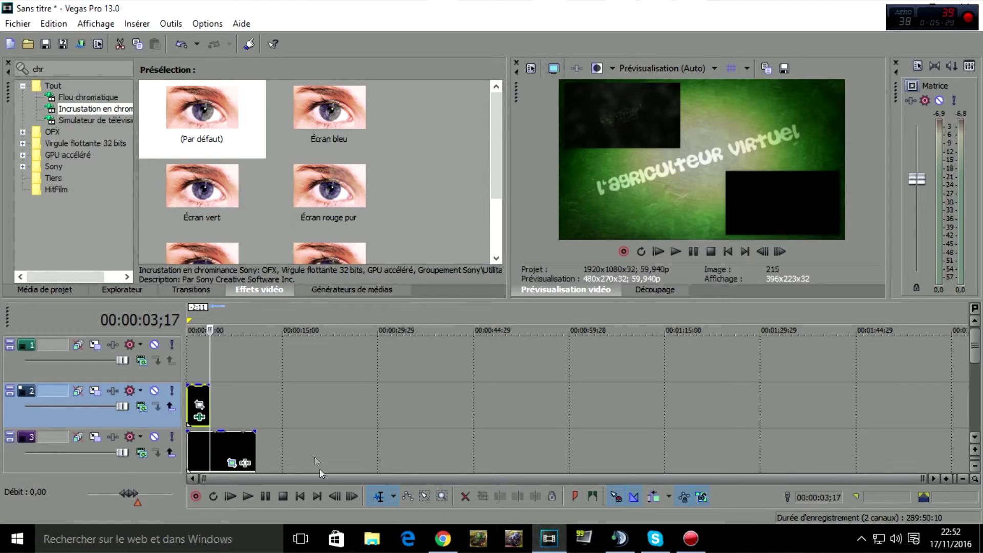
pyautogui.click(27, 44)
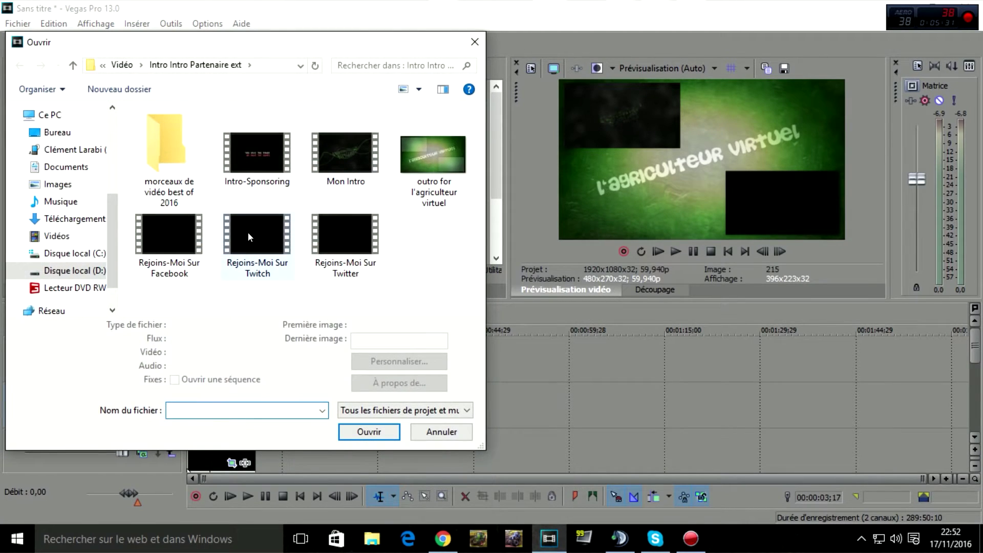
pyautogui.click(250, 236)
pyautogui.click(365, 448)
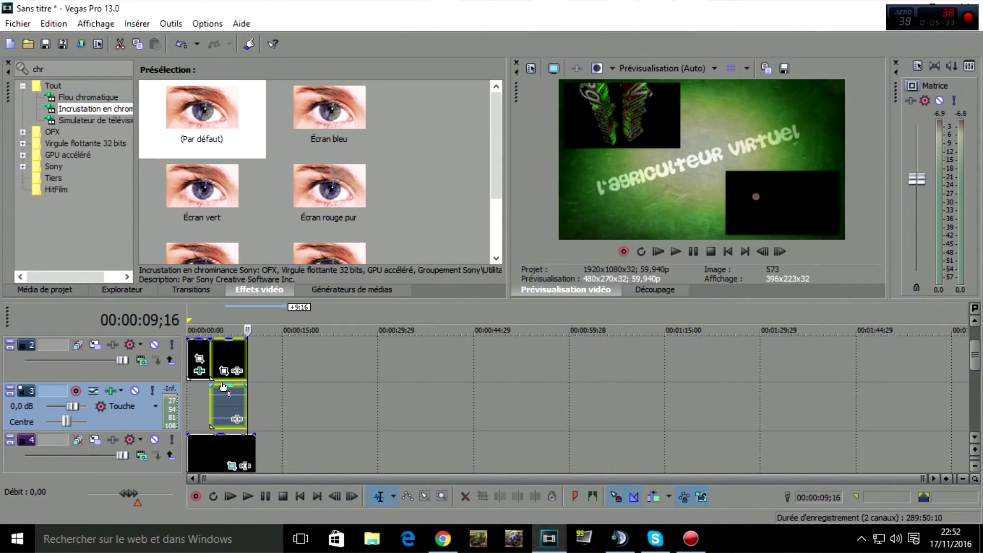
# - Import the Rejoins-Moi Sur Twitter video directly after the Twitch clip
pyautogui.click(30, 46)
pyautogui.click(340, 256)
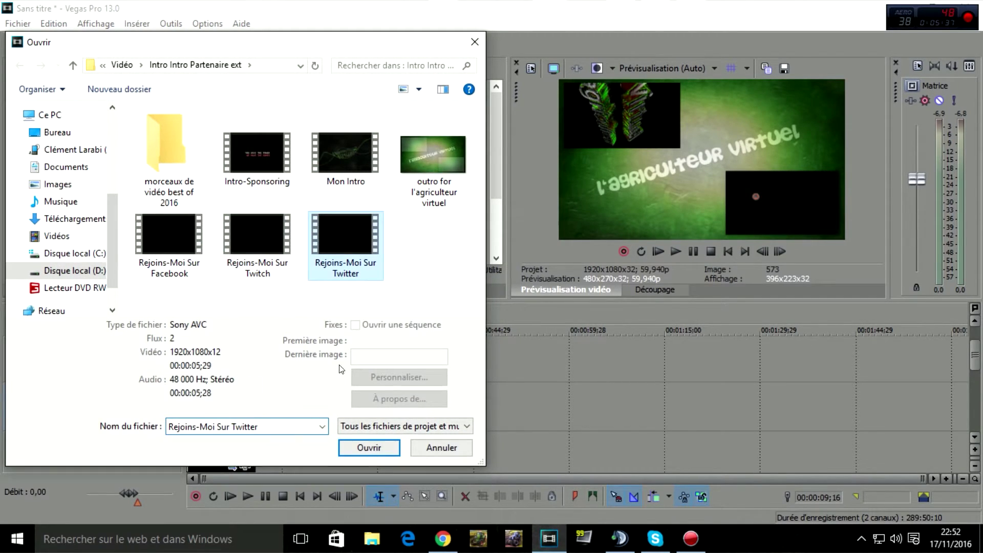
pyautogui.click(361, 449)
# - Delete the audio clips of the Twitter and Twitch videos together with their audio track
pyautogui.click(263, 404)
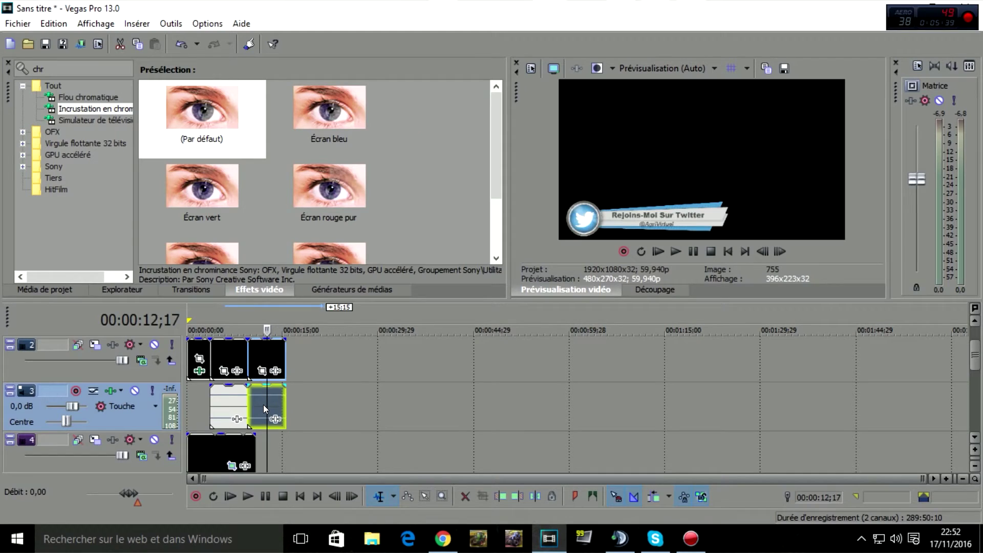
pyautogui.press('Delete')
pyautogui.click(229, 404)
pyautogui.press('Delete')
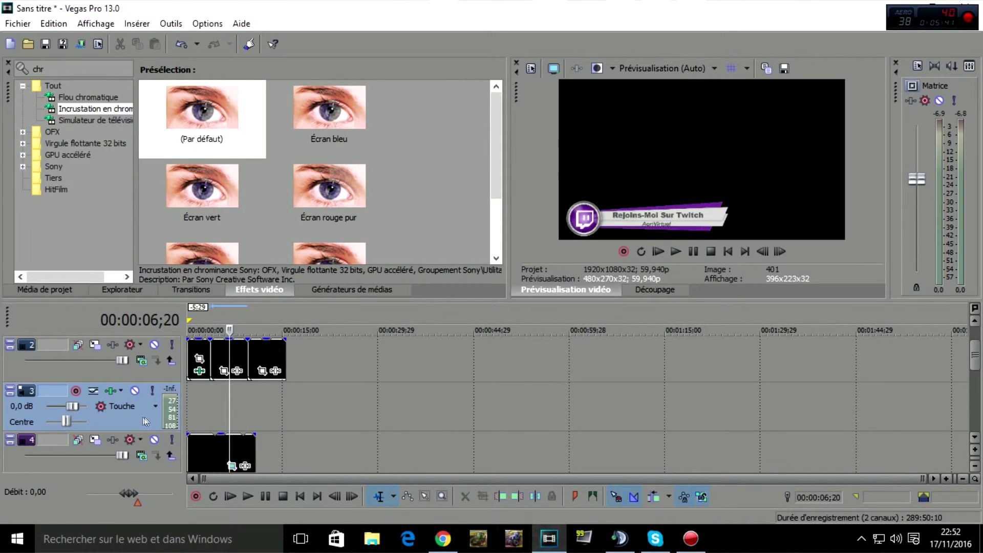
pyautogui.rightClick(148, 419)
pyautogui.click(205, 156)
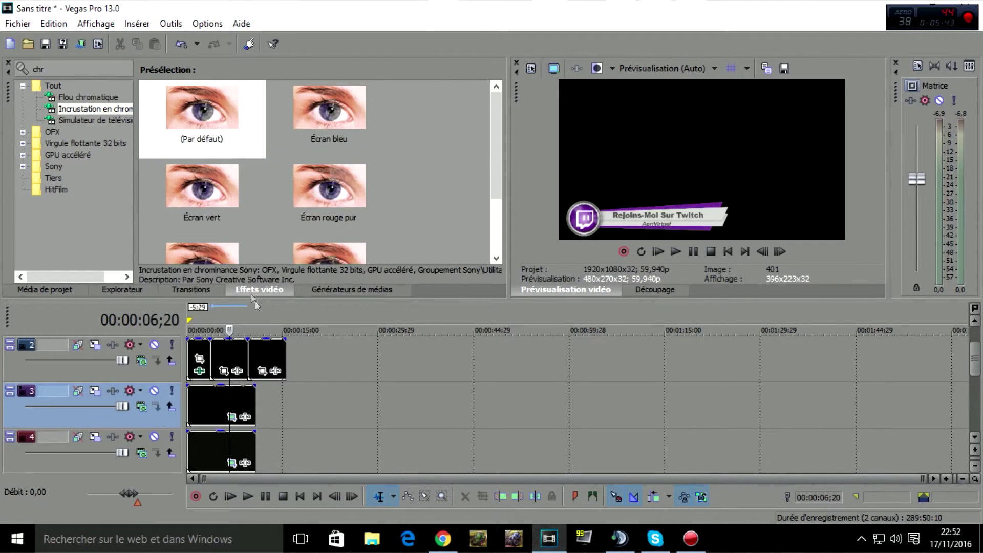
# - Shorten the Twitch clip, place the Twitter clip directly after it, and trim its end to match the clips on the tracks below
pyautogui.click(240, 348)
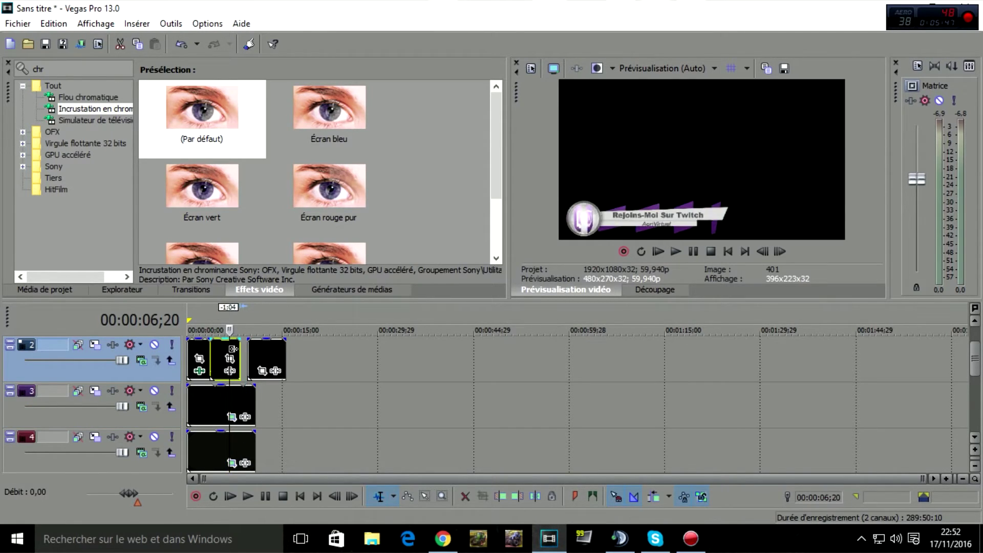
pyautogui.moveTo(237, 349)
pyautogui.mouseDown()
pyautogui.moveTo(266, 352)
pyautogui.moveTo(254, 354)
pyautogui.mouseUp()
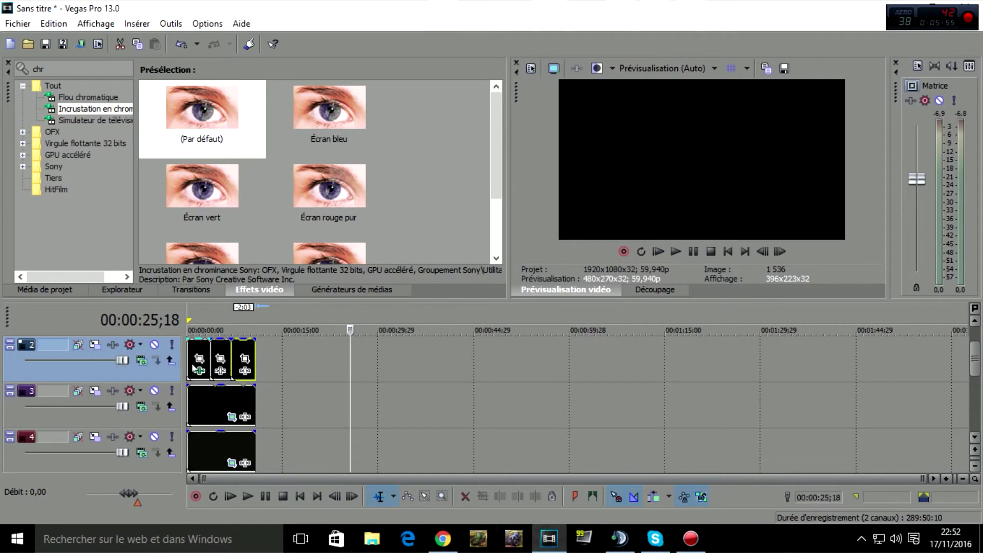
# - Apply the default Sony chroma key preset to the Twitch clip and set its key colour to black (0; 0,0; 0,0)
pyautogui.moveTo(202, 144); pyautogui.dragTo(206, 260)
pyautogui.moveTo(212, 342); pyautogui.dragTo(218, 342)
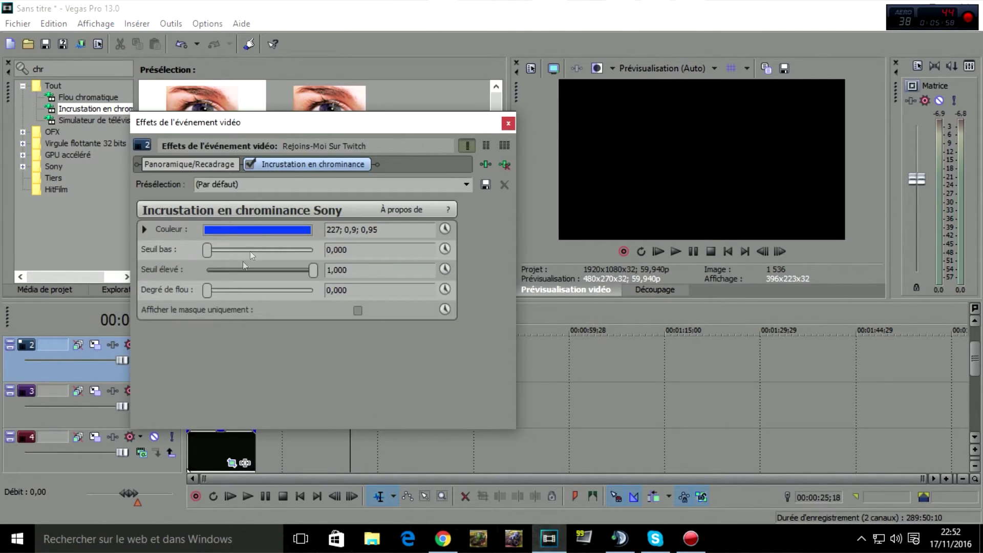
pyautogui.click(271, 230)
pyautogui.click(208, 356)
pyautogui.moveTo(190, 377); pyautogui.dragTo(80, 420)
pyautogui.click(464, 343)
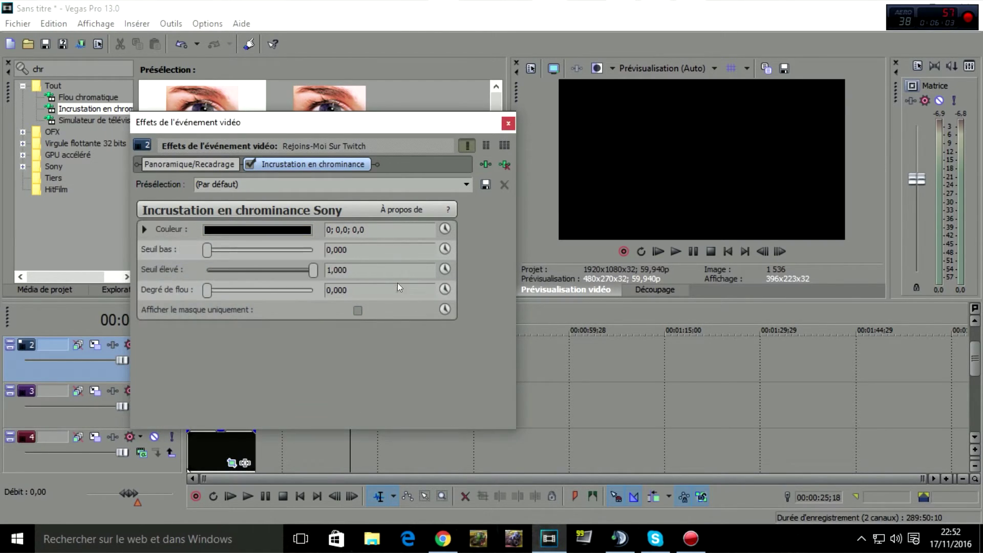
pyautogui.click(508, 123)
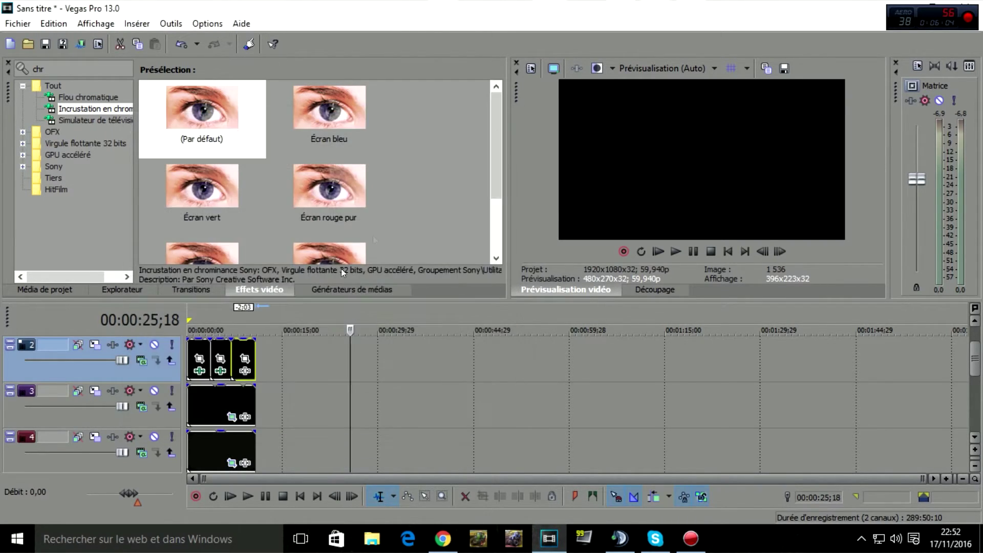
# - Apply the default Sony chroma key preset to the Twitter clip and set its key colour to near-black (227; 0,03; 0,03)
pyautogui.click(242, 365)
pyautogui.click(507, 123)
pyautogui.moveTo(202, 115); pyautogui.dragTo(243, 354)
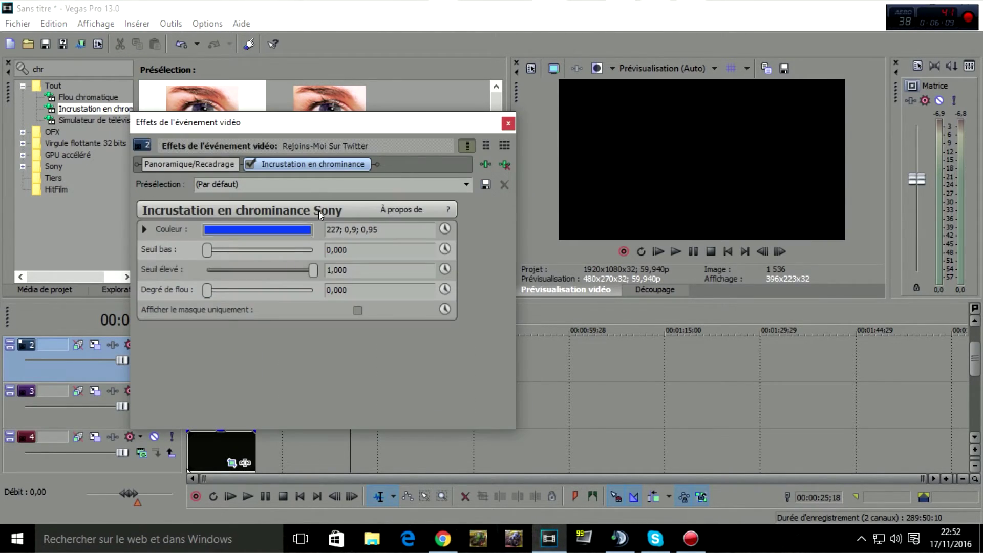
pyautogui.click(281, 233)
pyautogui.click(179, 320)
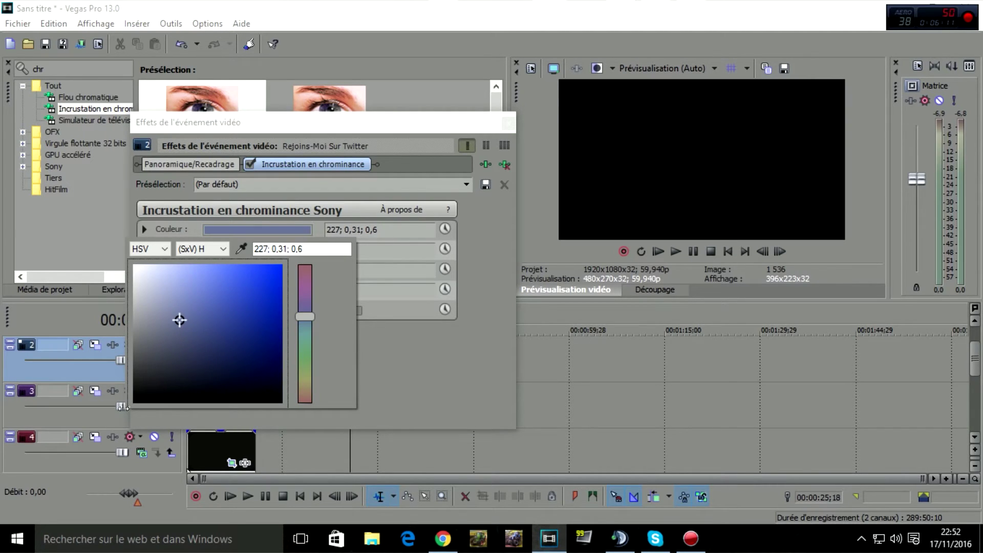
pyautogui.moveTo(123, 407); pyautogui.dragTo(127, 403)
pyautogui.click(476, 312)
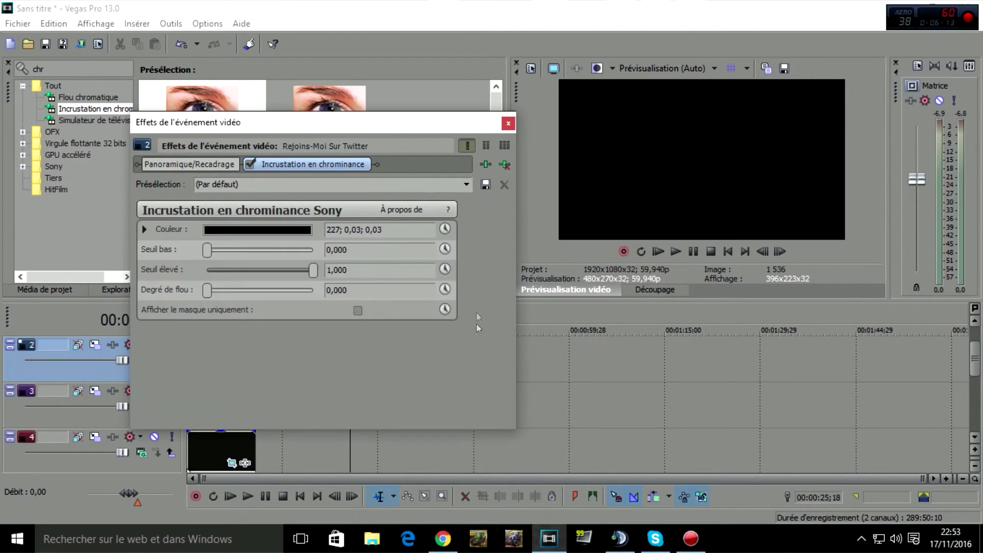
pyautogui.click(508, 123)
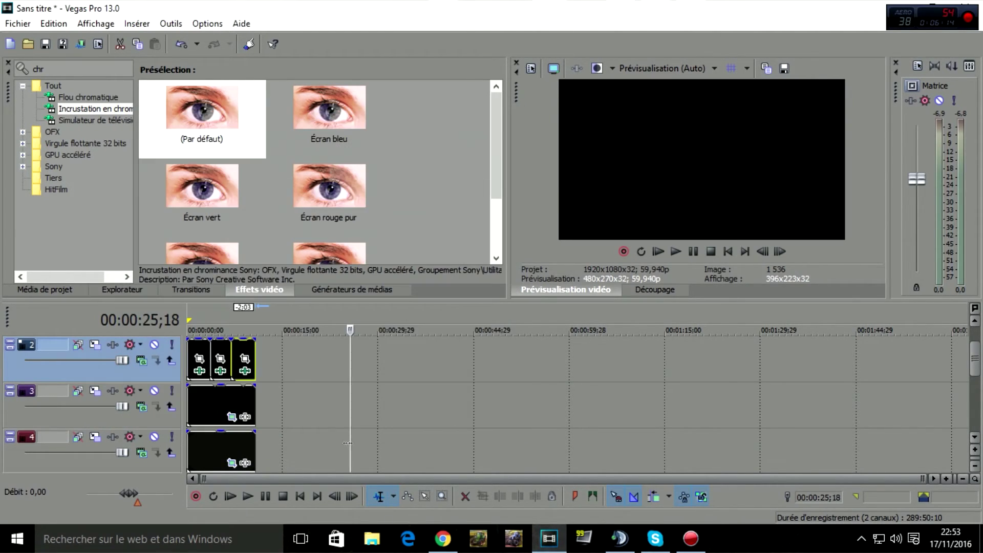
# - Play the composition from the beginning to check the three keyed banners, pause after the end, and return to the start
pyautogui.click(190, 359)
pyautogui.click(673, 255)
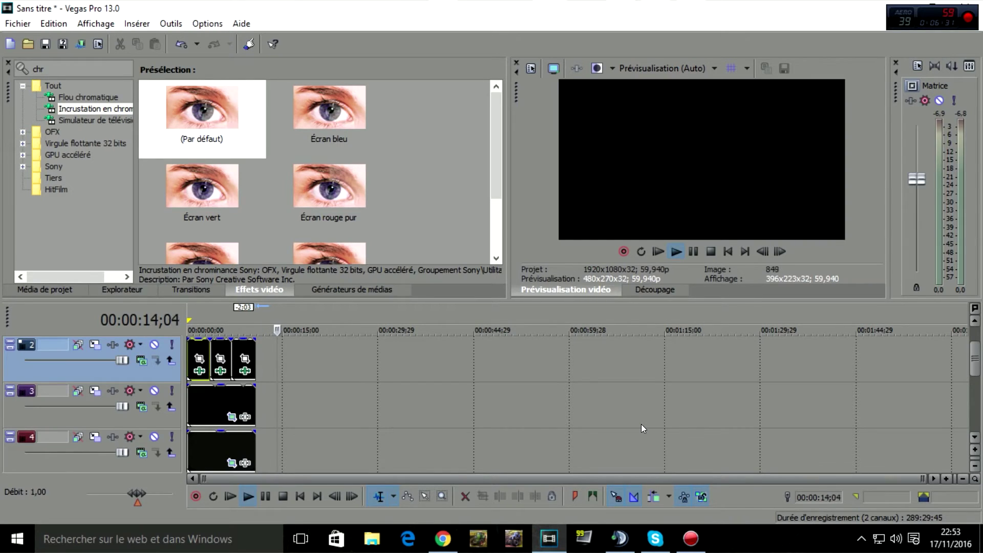
pyautogui.click(693, 252)
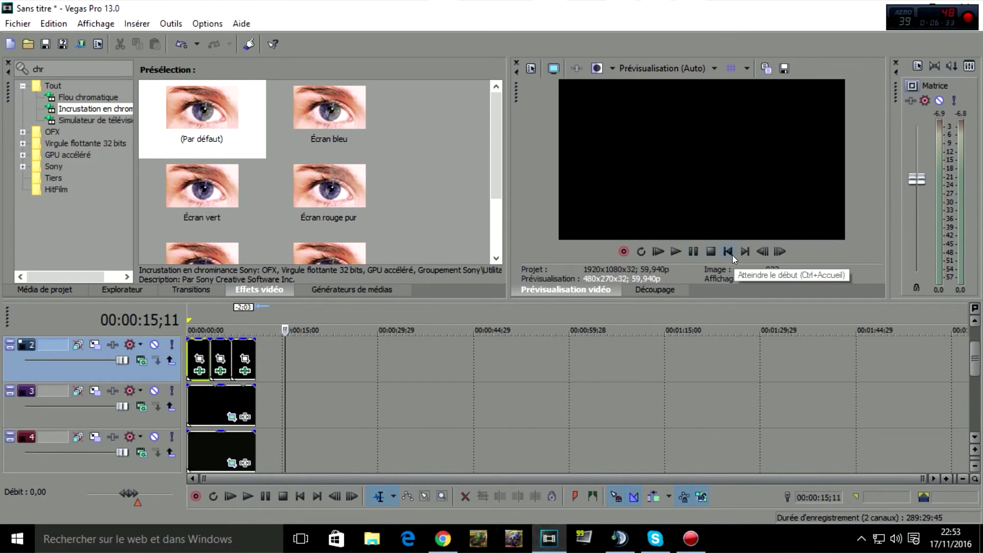
pyautogui.click(732, 255)
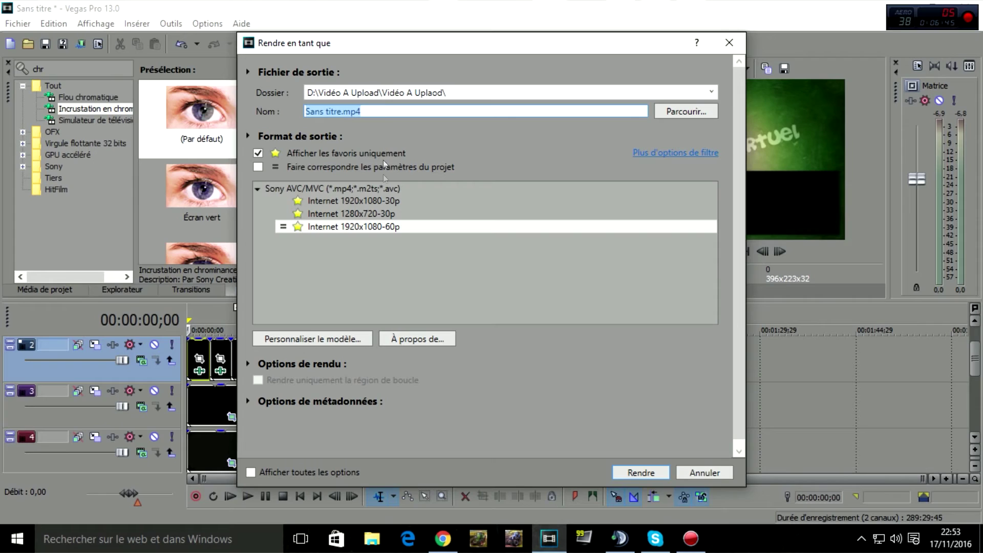
# - Try the favourites and project-match filters for the render formats, select the Internet 1920x1080-60p template, and close the render settings without rendering
pyautogui.click(365, 228)
pyautogui.click(365, 216)
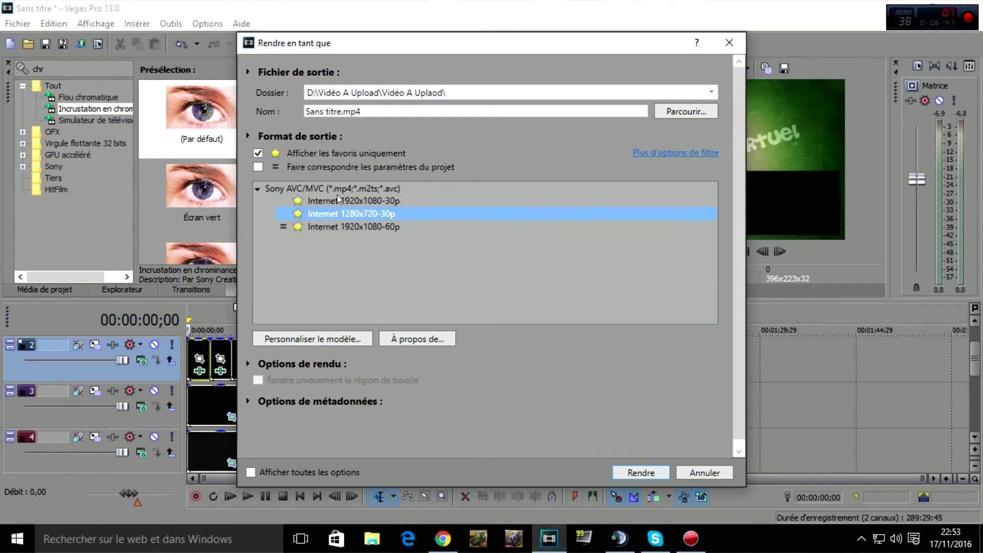
pyautogui.click(312, 167)
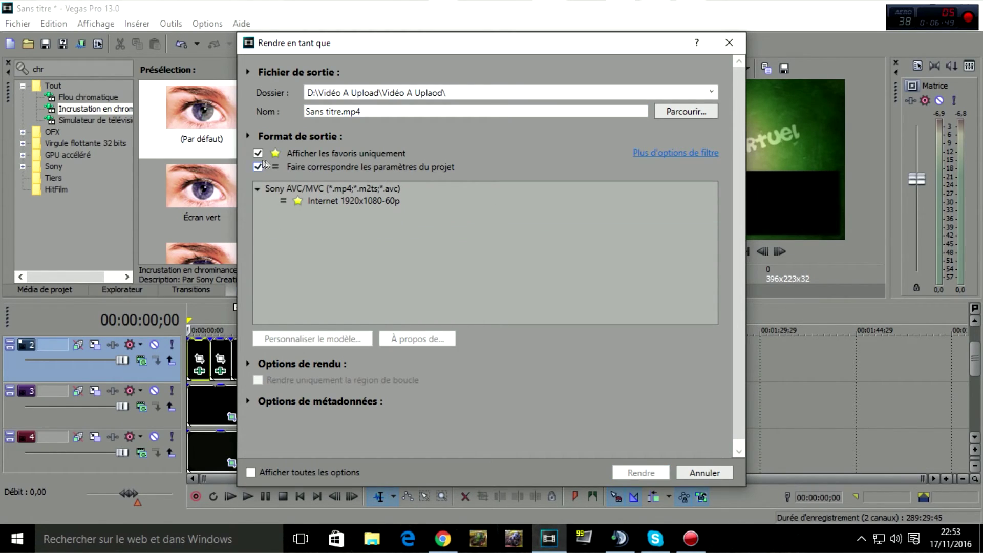
pyautogui.click(257, 153)
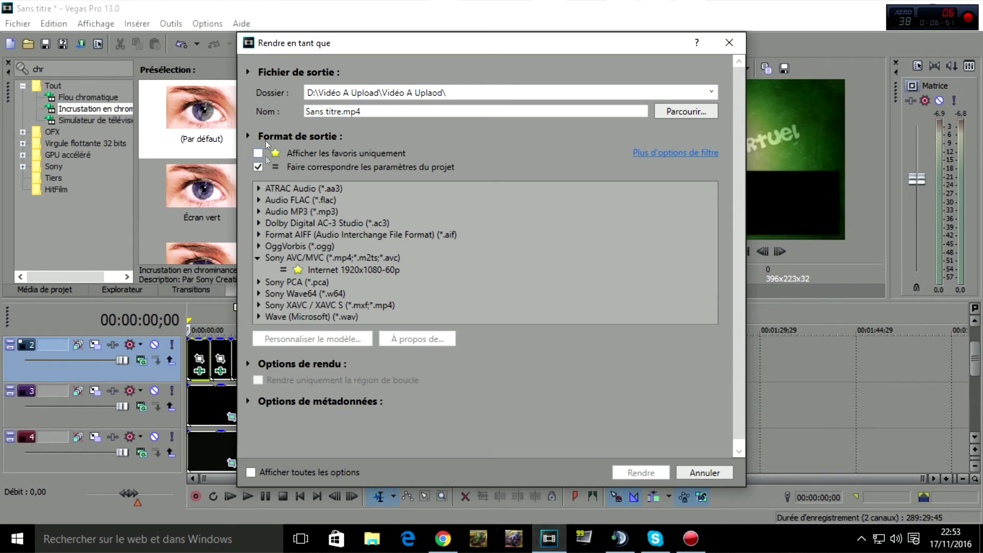
pyautogui.click(257, 166)
pyautogui.click(257, 154)
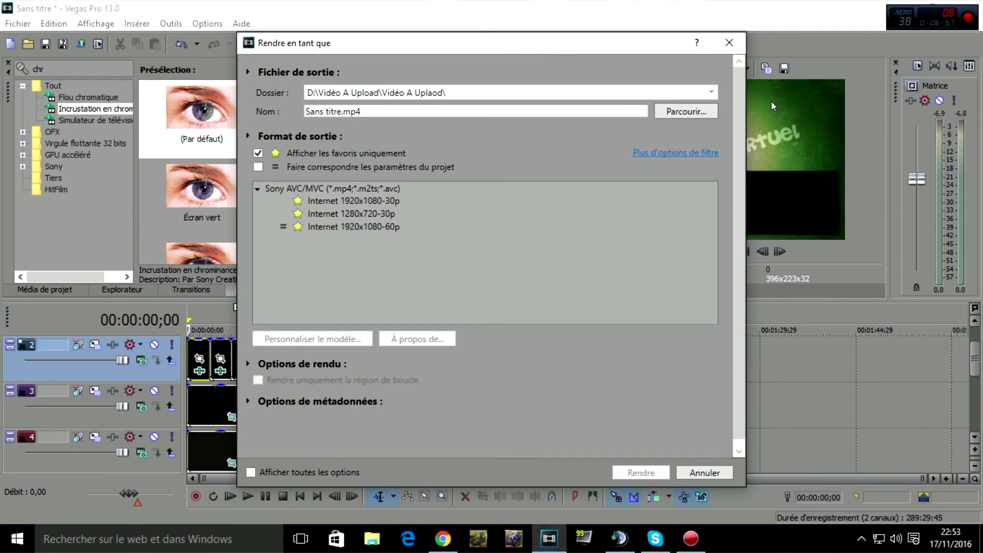
pyautogui.click(285, 228)
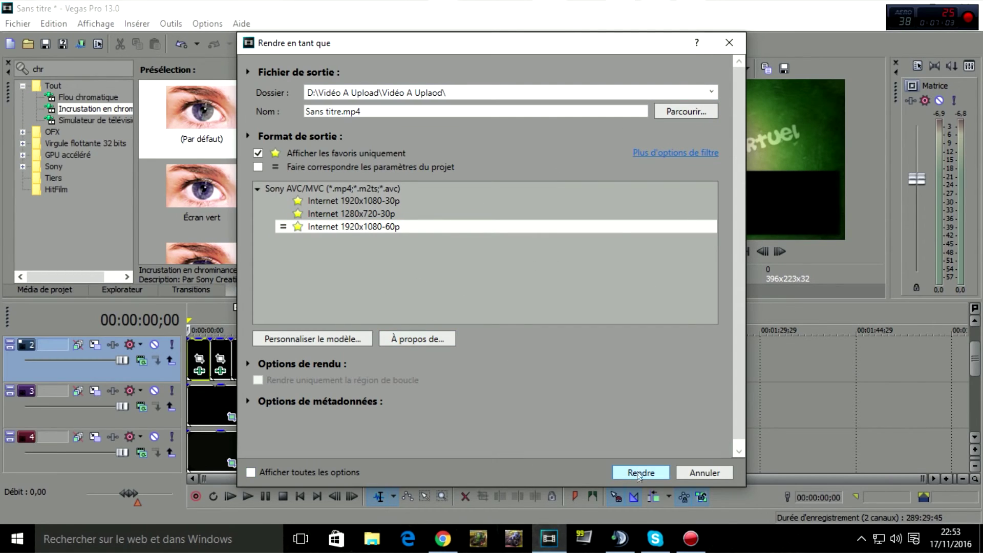
pyautogui.click(729, 44)
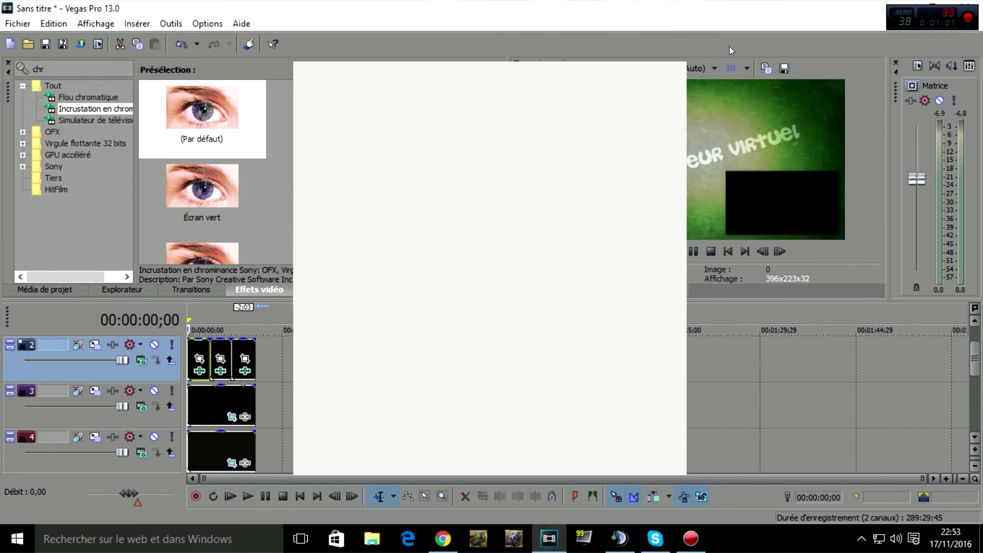